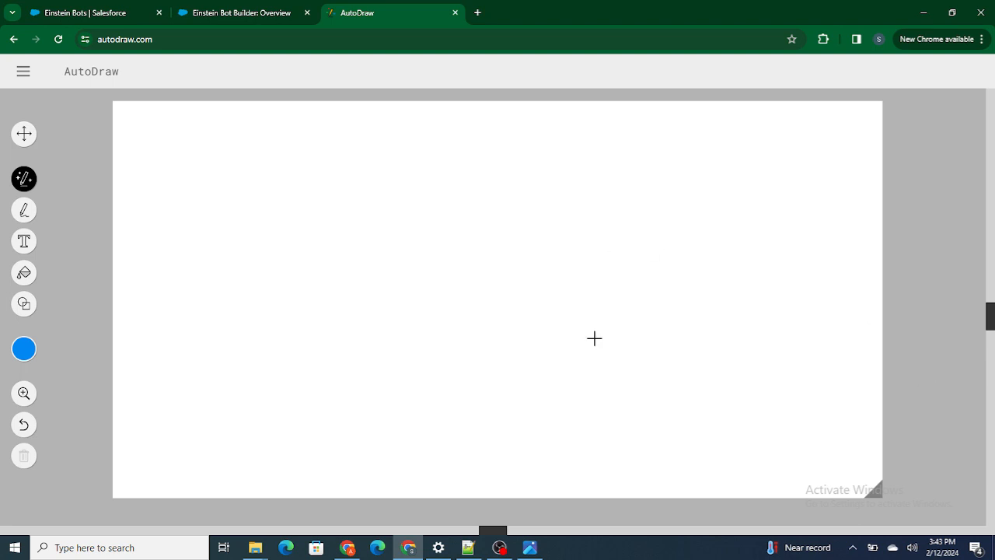
Switch to Einstein Bot Builder and open the dialog named This is Test Dialog in the Jarvis bot
{"action": "left_click", "coordinate": [290, 8]}
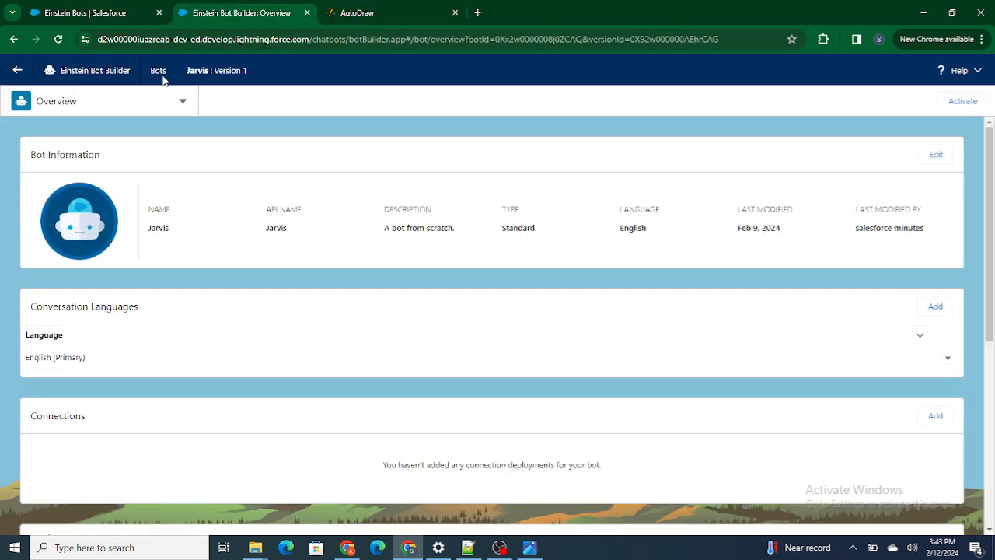
{"action": "left_click", "coordinate": [183, 103]}
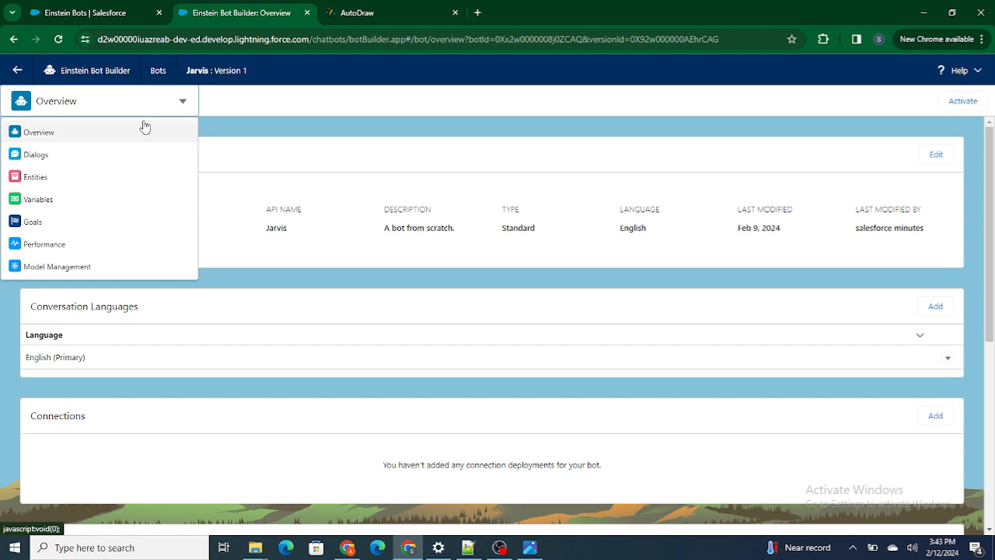
{"action": "left_click", "coordinate": [70, 156]}
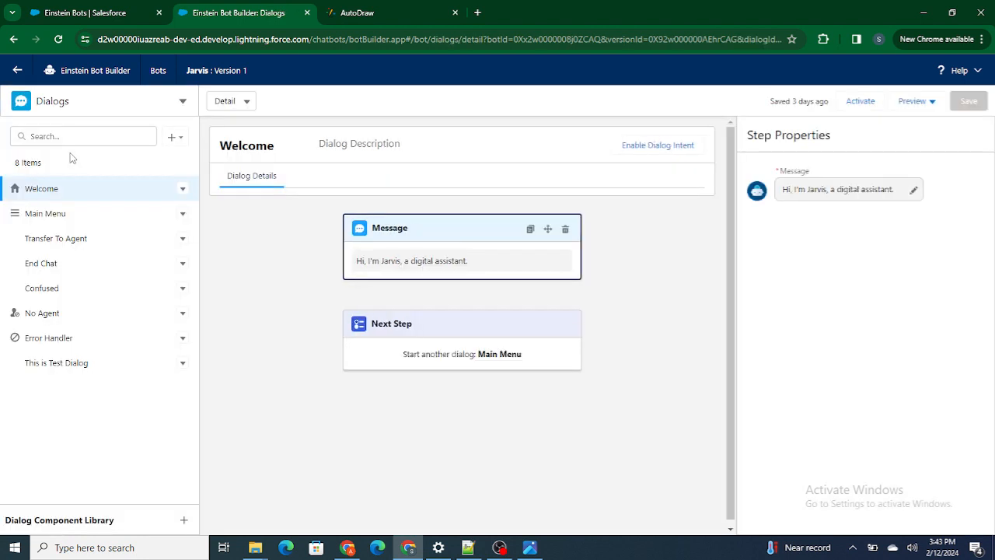
{"action": "left_click", "coordinate": [41, 372]}
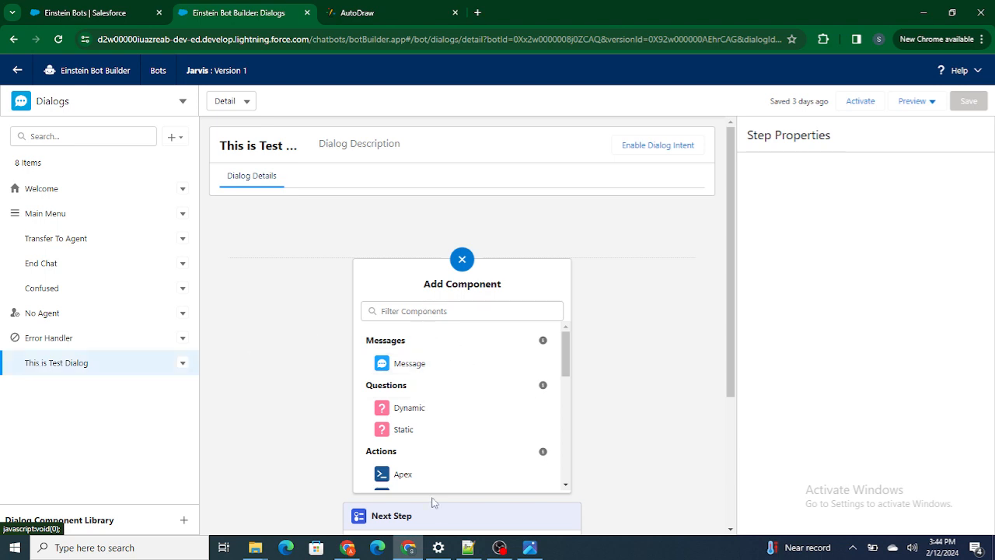
Look through the message, question, action and rule components available for This is Test Dialog
{"action": "scroll", "coordinate": [442, 448], "scroll_direction": "down", "scroll_amount": 5}
{"action": "scroll", "coordinate": [442, 446], "scroll_direction": "up", "scroll_amount": 5}
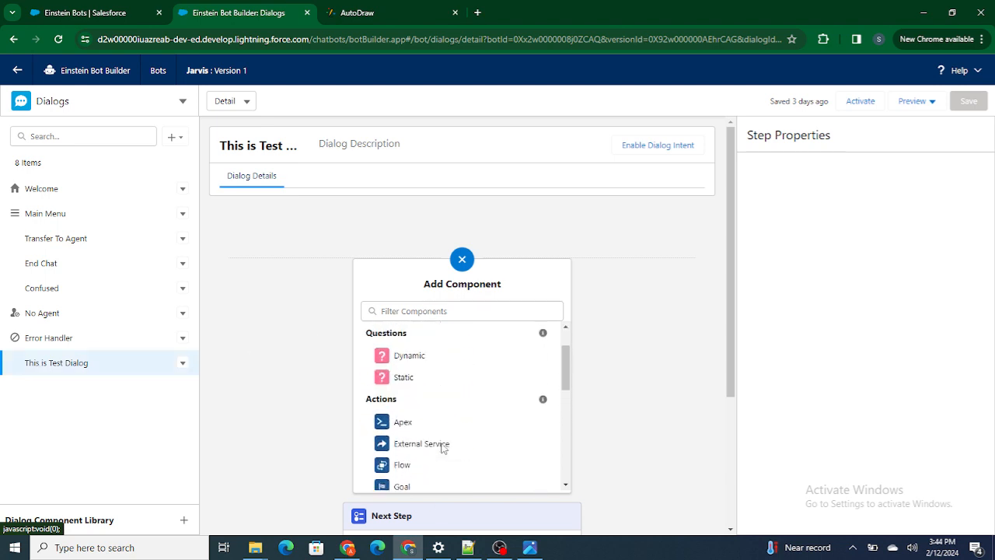
{"action": "scroll", "coordinate": [407, 480], "scroll_direction": "down", "scroll_amount": 4}
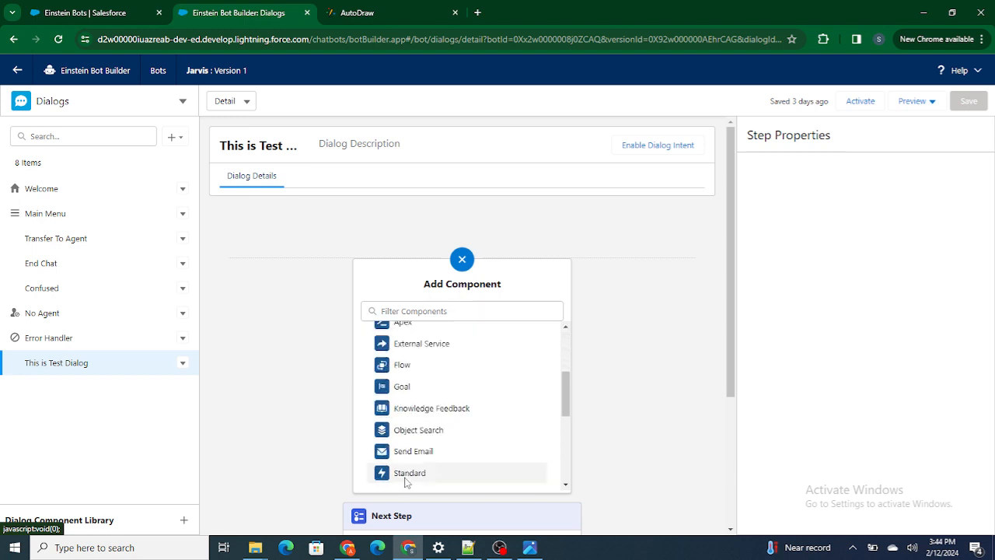
{"action": "scroll", "coordinate": [397, 388], "scroll_direction": "up", "scroll_amount": 1}
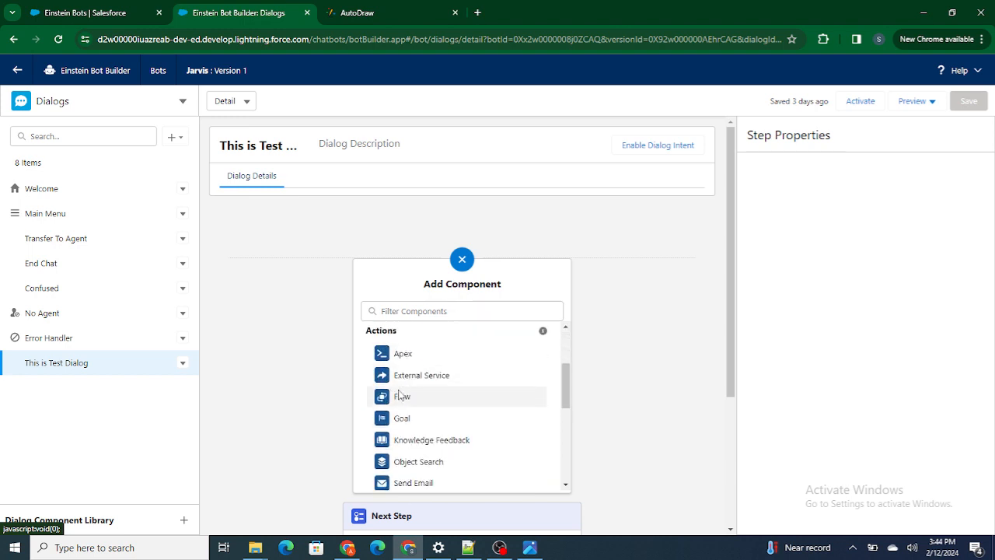
{"action": "scroll", "coordinate": [412, 427], "scroll_direction": "down", "scroll_amount": 1}
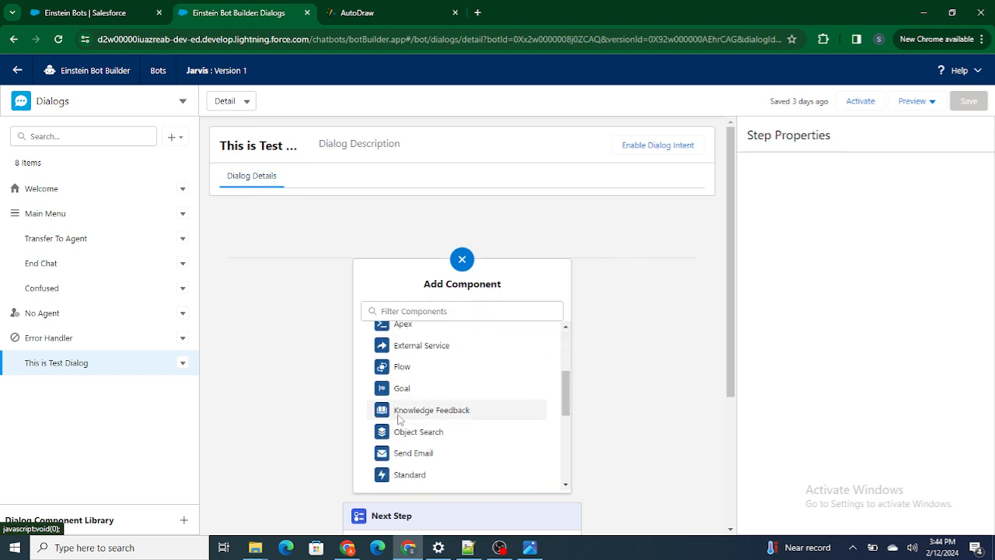
{"action": "scroll", "coordinate": [430, 418], "scroll_direction": "up", "scroll_amount": 5}
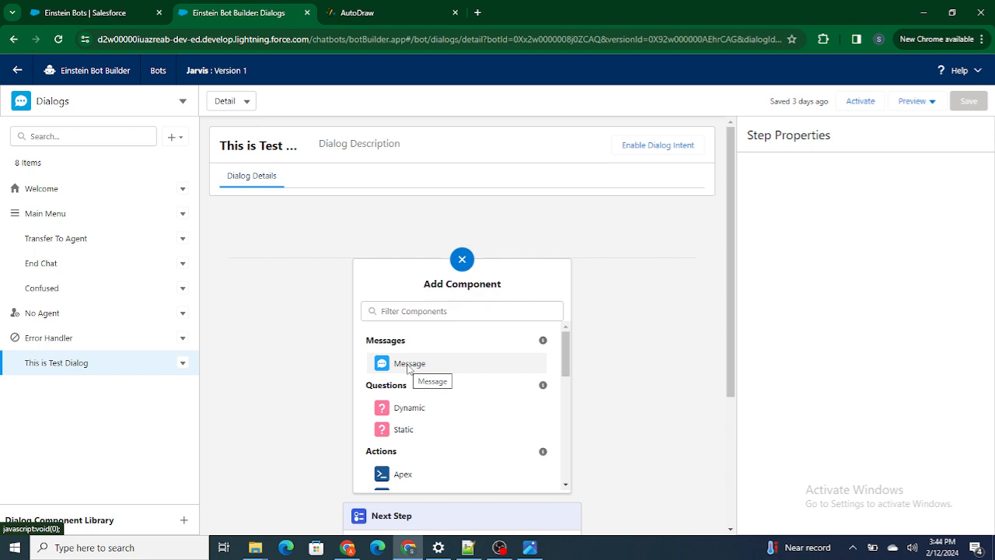
{"action": "scroll", "coordinate": [433, 407], "scroll_direction": "down", "scroll_amount": 10}
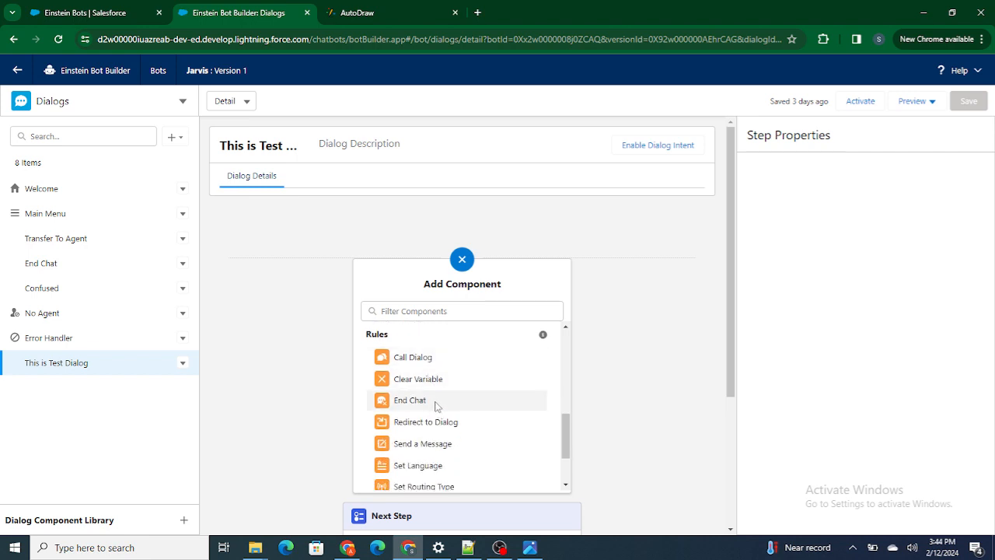
{"action": "scroll", "coordinate": [422, 403], "scroll_direction": "up", "scroll_amount": 3}
{"action": "scroll", "coordinate": [420, 406], "scroll_direction": "up", "scroll_amount": 3}
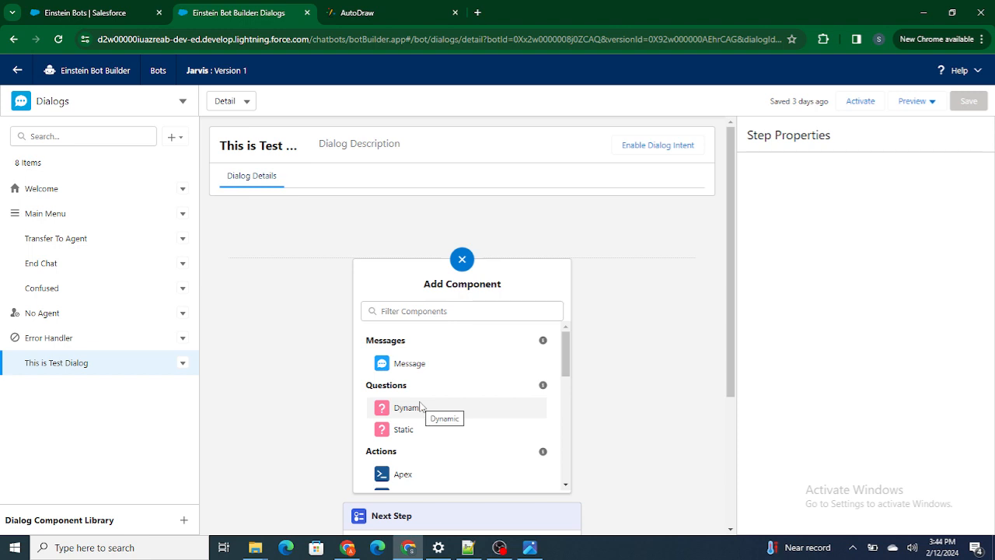
Switch to AutoDraw and sketch a circle with a letter inside and a small arrow pointing away from it
{"action": "left_click", "coordinate": [389, 12]}
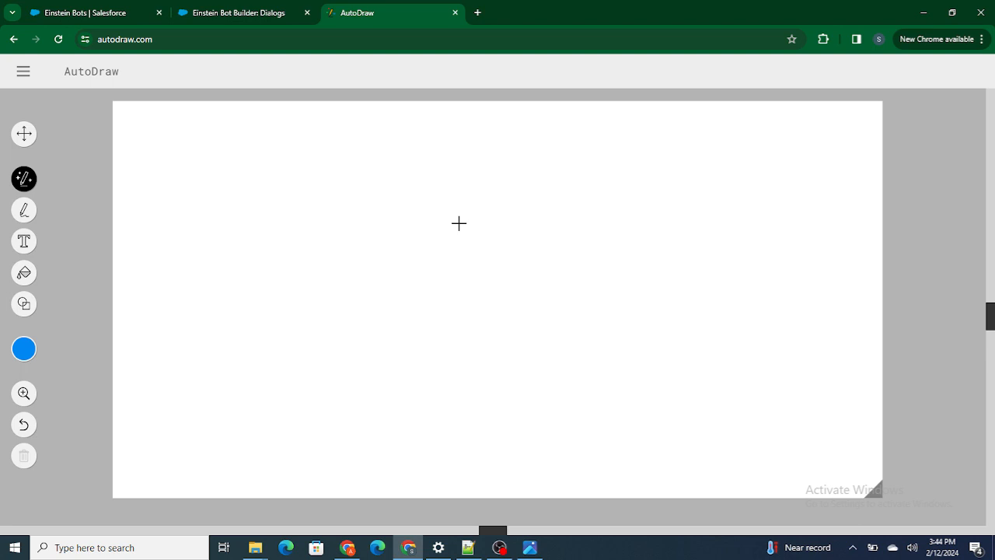
{"action": "mouse_move", "coordinate": [204, 139]}
{"action": "left_mouse_down"}
{"action": "mouse_move", "coordinate": [160, 233]}
{"action": "mouse_move", "coordinate": [200, 139]}
{"action": "left_mouse_up"}
{"action": "left_click_drag", "start_coordinate": [215, 173], "coordinate": [220, 199]}
{"action": "left_click", "coordinate": [243, 12]}
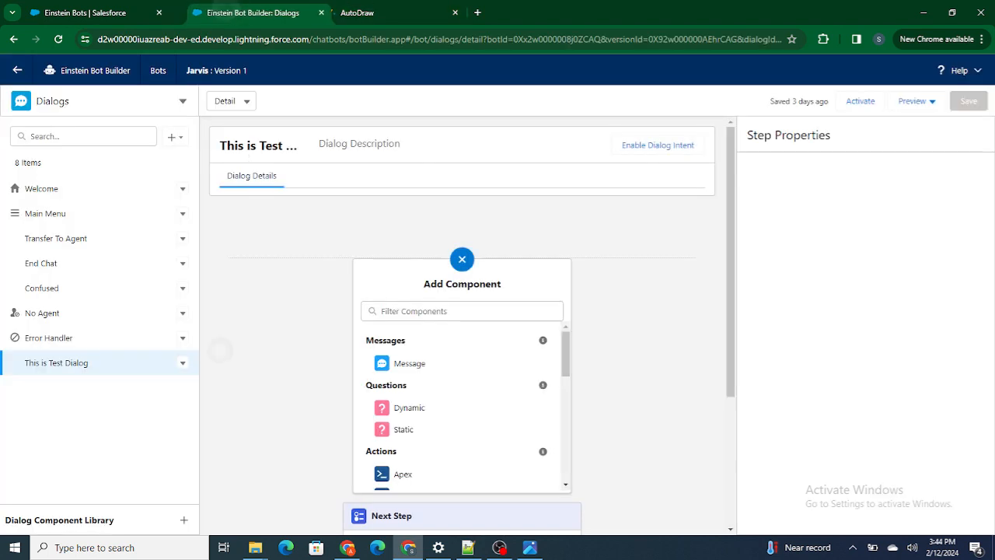
{"action": "left_click", "coordinate": [387, 8]}
{"action": "key", "text": "ctrl+z"}
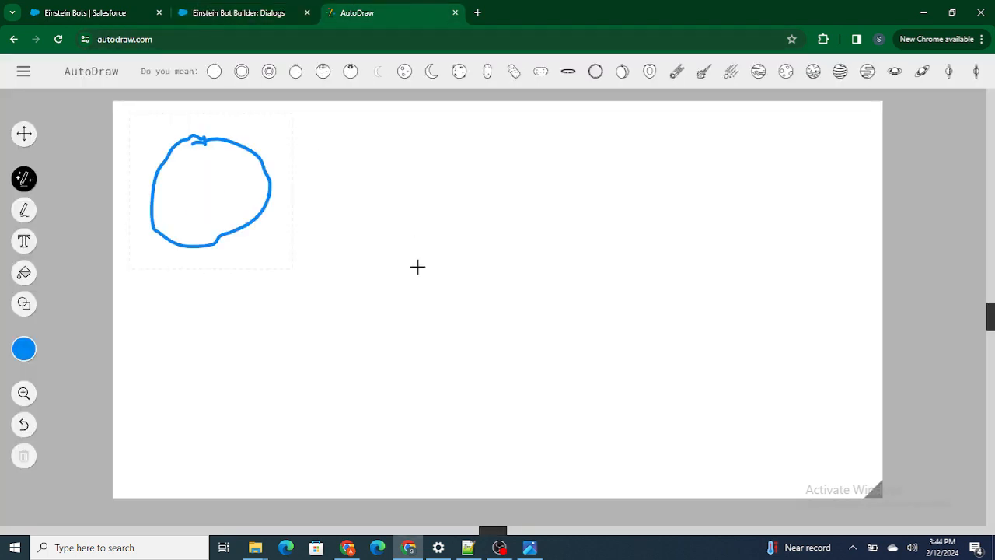
{"action": "mouse_move", "coordinate": [196, 167]}
{"action": "left_mouse_down"}
{"action": "mouse_move", "coordinate": [179, 175]}
{"action": "mouse_move", "coordinate": [201, 208]}
{"action": "mouse_move", "coordinate": [229, 185]}
{"action": "mouse_move", "coordinate": [203, 214]}
{"action": "mouse_move", "coordinate": [208, 229]}
{"action": "left_mouse_up"}
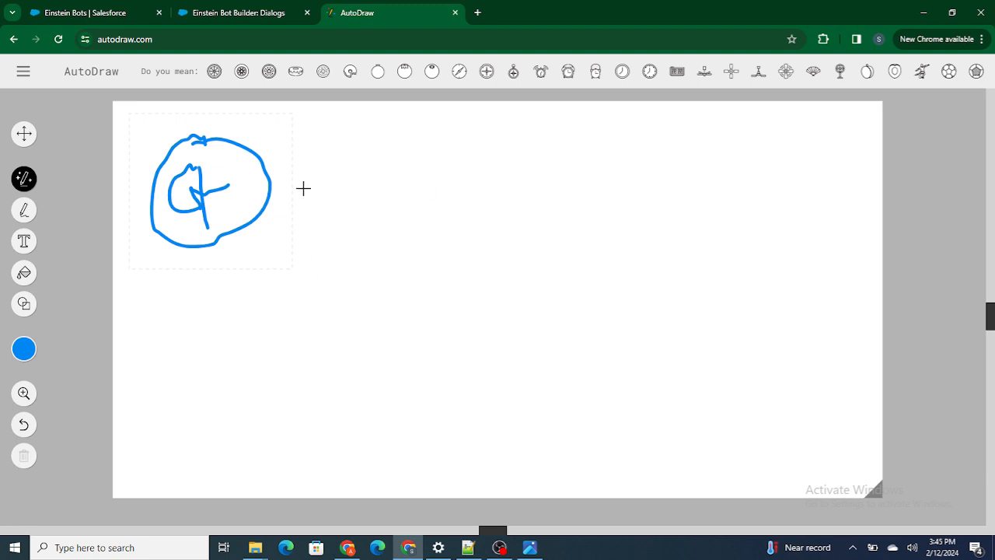
{"action": "left_click_drag", "start_coordinate": [272, 194], "coordinate": [292, 198]}
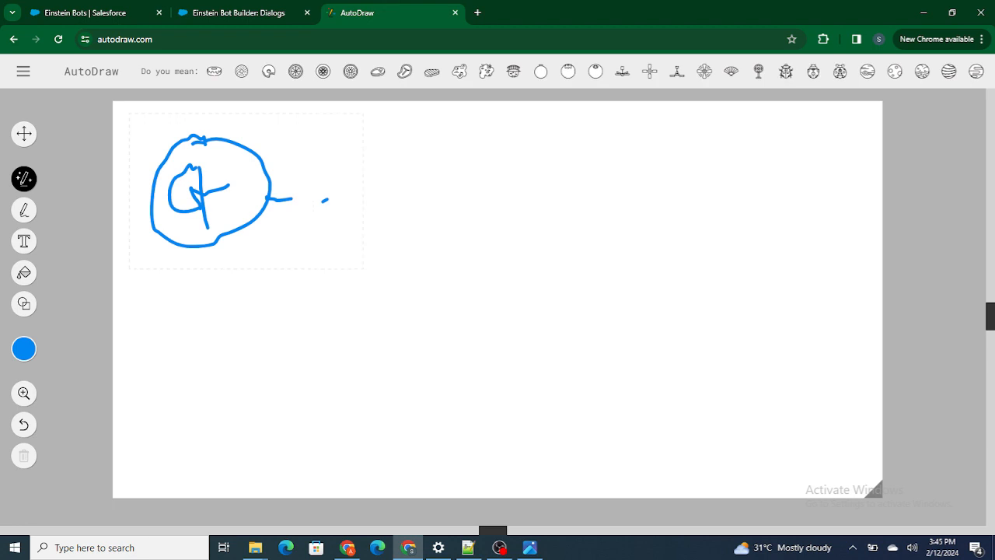
{"action": "left_click_drag", "start_coordinate": [279, 178], "coordinate": [326, 199]}
{"action": "left_click_drag", "start_coordinate": [415, 137], "coordinate": [405, 134]}
{"action": "left_click_drag", "start_coordinate": [361, 224], "coordinate": [401, 252]}
{"action": "left_click_drag", "start_coordinate": [428, 247], "coordinate": [474, 185]}
{"action": "left_click_drag", "start_coordinate": [409, 122], "coordinate": [406, 123]}
{"action": "left_click_drag", "start_coordinate": [378, 234], "coordinate": [394, 241]}
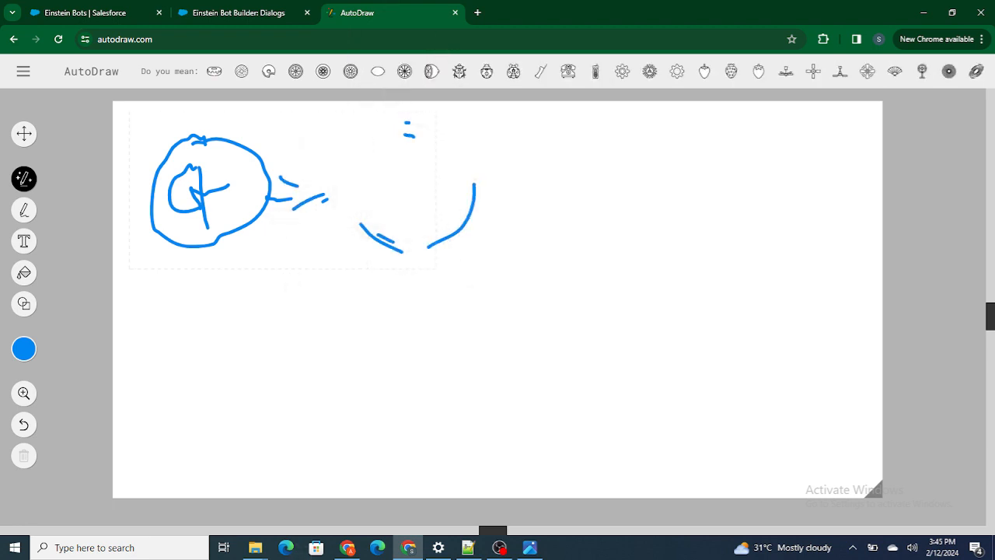
{"action": "key", "text": "ctrl+z"}
{"action": "key", "text": "ctrl+z"}
{"action": "key", "text": "ctrl+z"}
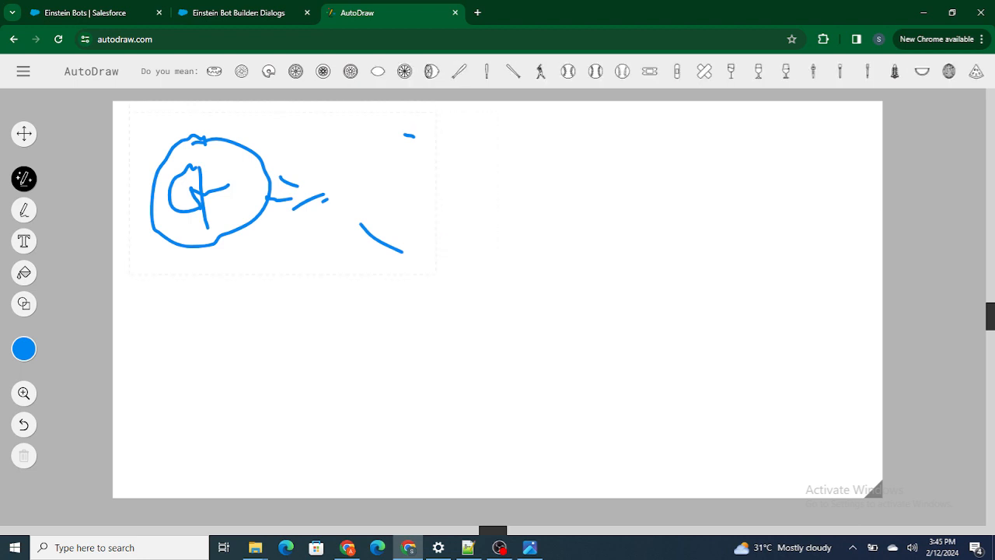
{"action": "key", "text": "ctrl+z"}
{"action": "key", "text": "ctrl+z"}
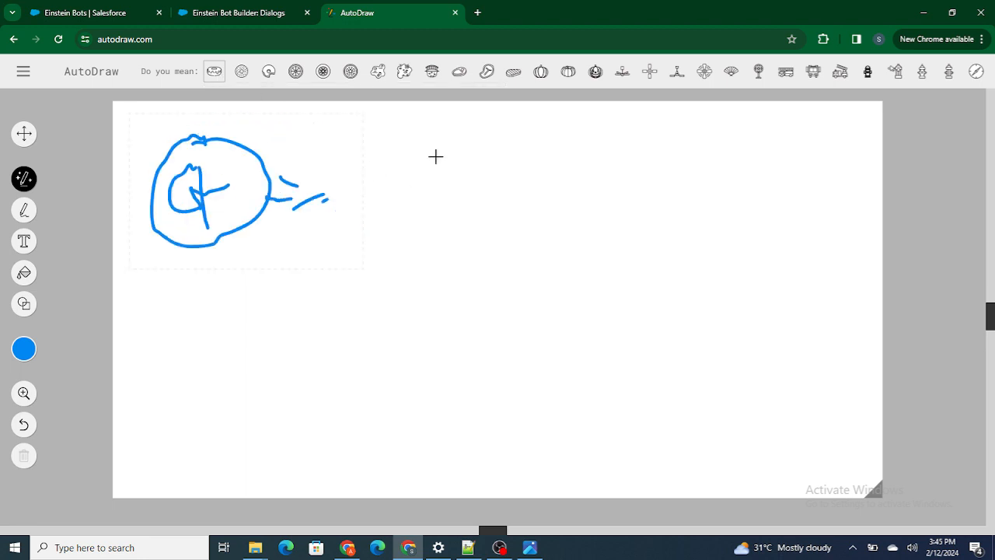
Draw a second outlined shape containing the letter Q, linked by an arrow to a third shape with a letter inside
{"action": "mouse_move", "coordinate": [406, 138]}
{"action": "left_mouse_down"}
{"action": "mouse_move", "coordinate": [350, 213]}
{"action": "mouse_move", "coordinate": [389, 135]}
{"action": "mouse_move", "coordinate": [392, 180]}
{"action": "mouse_move", "coordinate": [412, 201]}
{"action": "left_mouse_up"}
{"action": "left_click", "coordinate": [387, 165]}
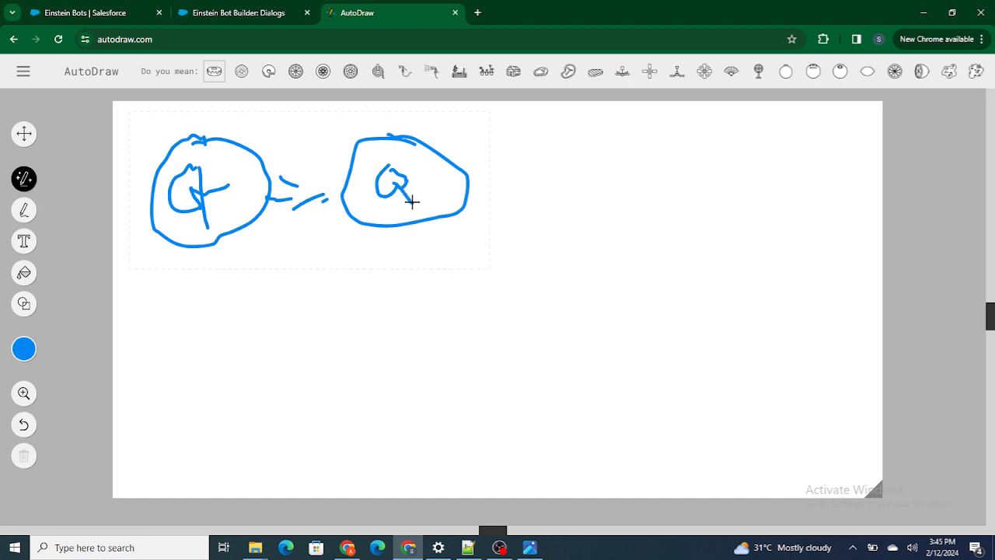
{"action": "mouse_move", "coordinate": [475, 185]}
{"action": "left_mouse_down"}
{"action": "mouse_move", "coordinate": [549, 178]}
{"action": "mouse_move", "coordinate": [518, 207]}
{"action": "left_mouse_up"}
{"action": "mouse_move", "coordinate": [617, 134]}
{"action": "left_mouse_down"}
{"action": "mouse_move", "coordinate": [630, 224]}
{"action": "mouse_move", "coordinate": [617, 142]}
{"action": "left_mouse_up"}
{"action": "mouse_move", "coordinate": [593, 174]}
{"action": "left_mouse_down"}
{"action": "mouse_move", "coordinate": [607, 205]}
{"action": "mouse_move", "coordinate": [603, 174]}
{"action": "mouse_move", "coordinate": [633, 174]}
{"action": "mouse_move", "coordinate": [631, 181]}
{"action": "left_mouse_up"}
{"action": "key", "text": "ctrl+z"}
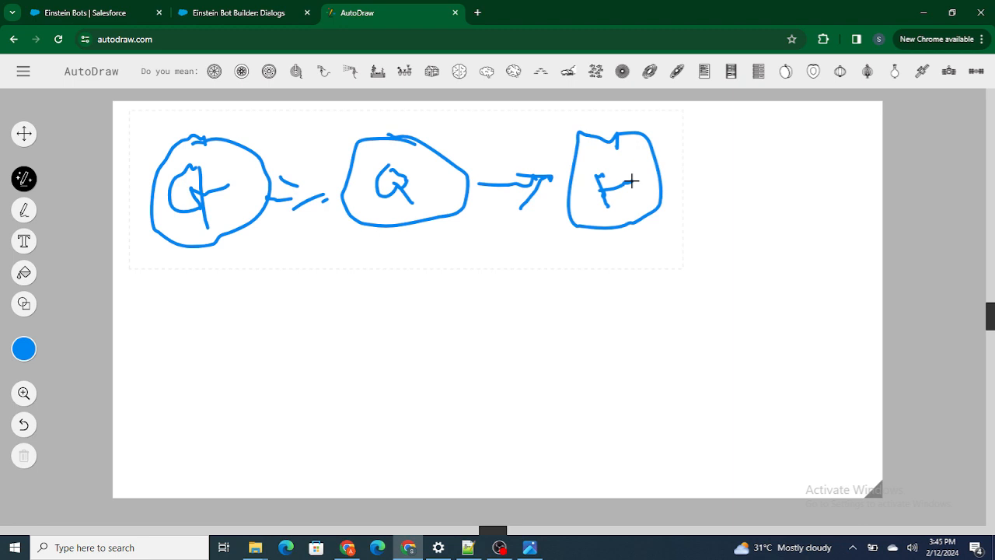
Switch back to Einstein Bot Builder and examine the Welcome dialog's message and next step, plus the Main Menu dialog it starts
{"action": "left_click", "coordinate": [293, 9]}
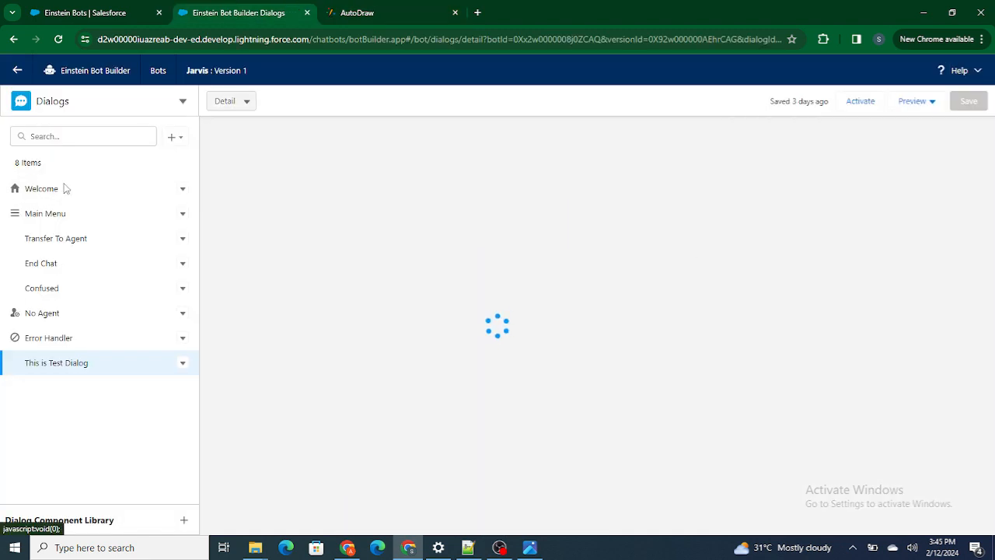
{"action": "left_click", "coordinate": [66, 189]}
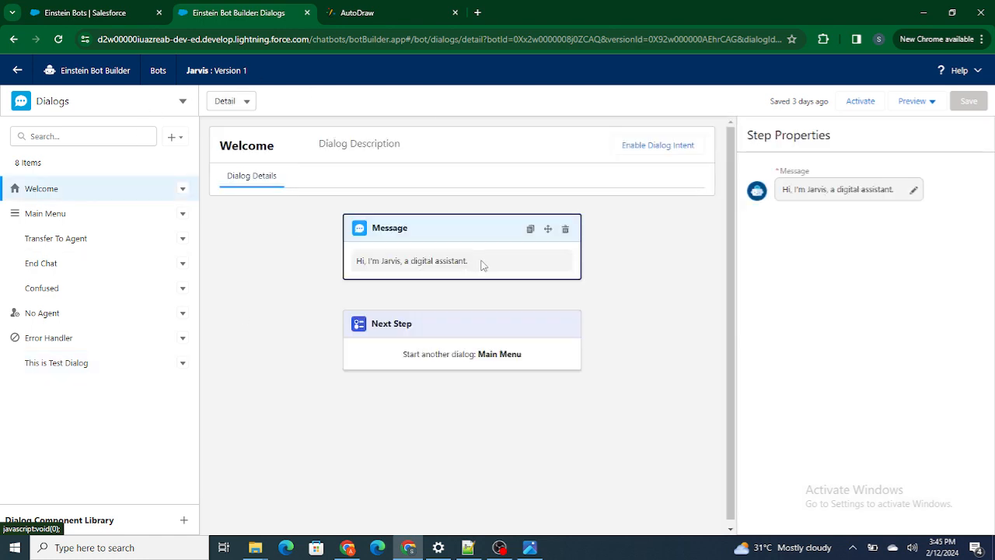
{"action": "left_click_drag", "start_coordinate": [468, 263], "coordinate": [354, 269]}
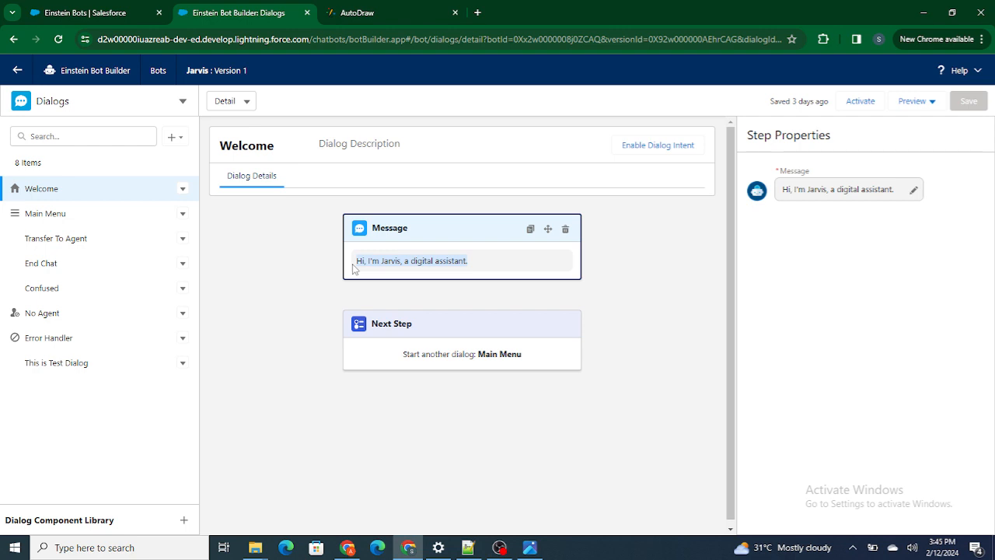
{"action": "left_click", "coordinate": [464, 349]}
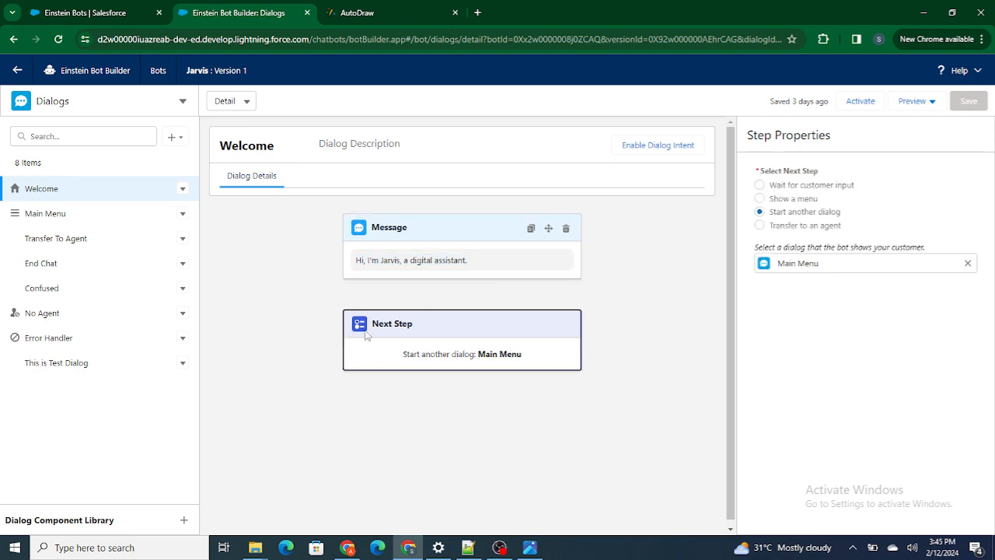
{"action": "left_click_drag", "start_coordinate": [397, 358], "coordinate": [528, 347]}
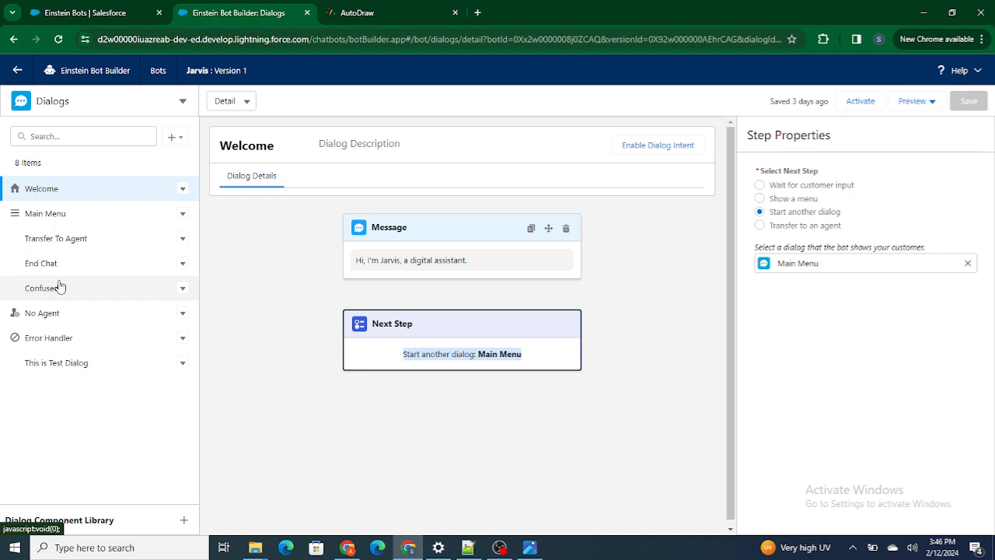
{"action": "left_click", "coordinate": [375, 225]}
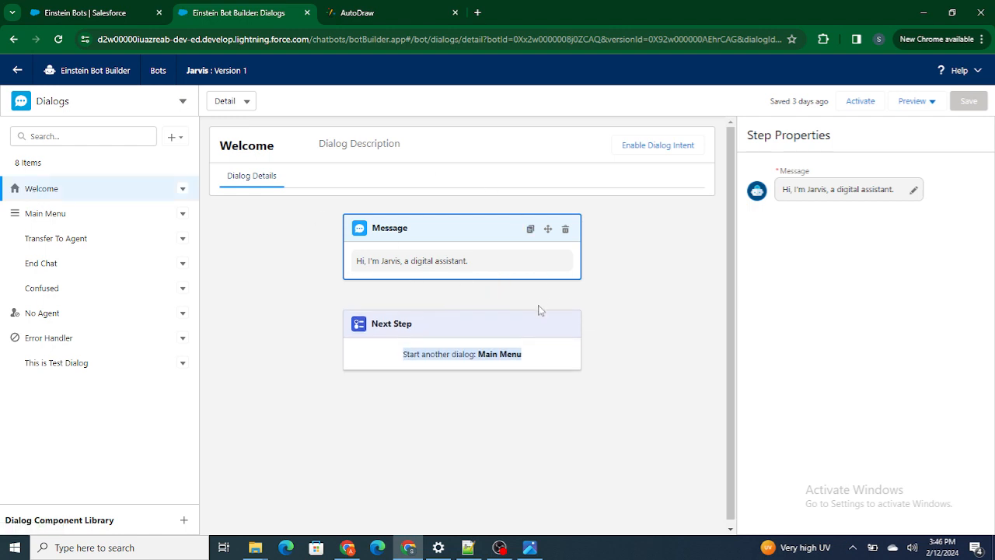
{"action": "left_click", "coordinate": [376, 348]}
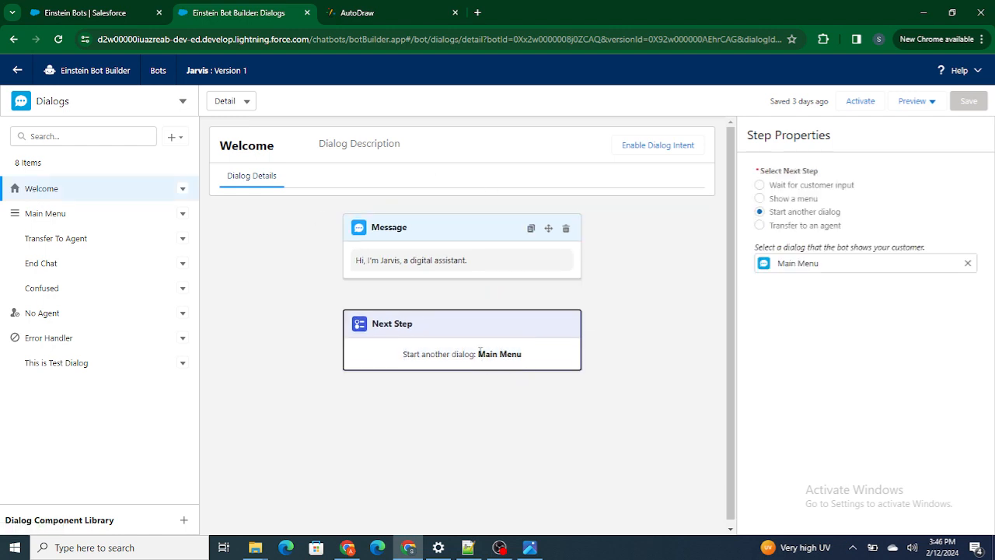
{"action": "left_click_drag", "start_coordinate": [495, 350], "coordinate": [532, 356]}
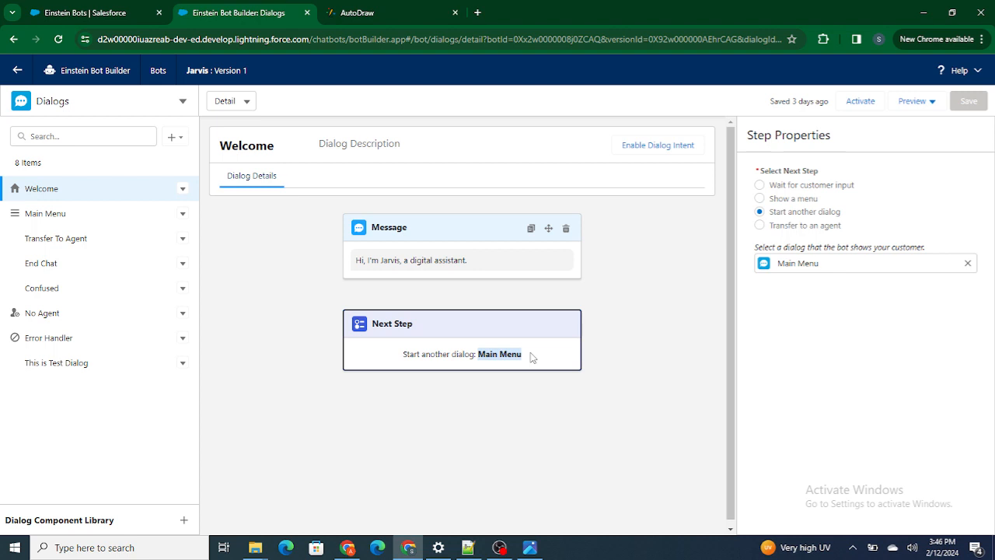
{"action": "left_click", "coordinate": [60, 215]}
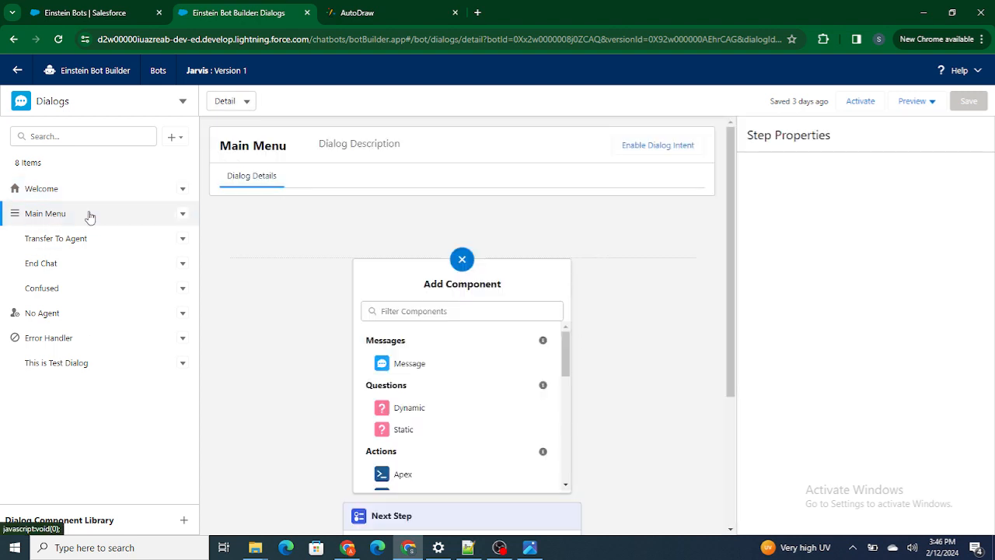
{"action": "left_click", "coordinate": [39, 188]}
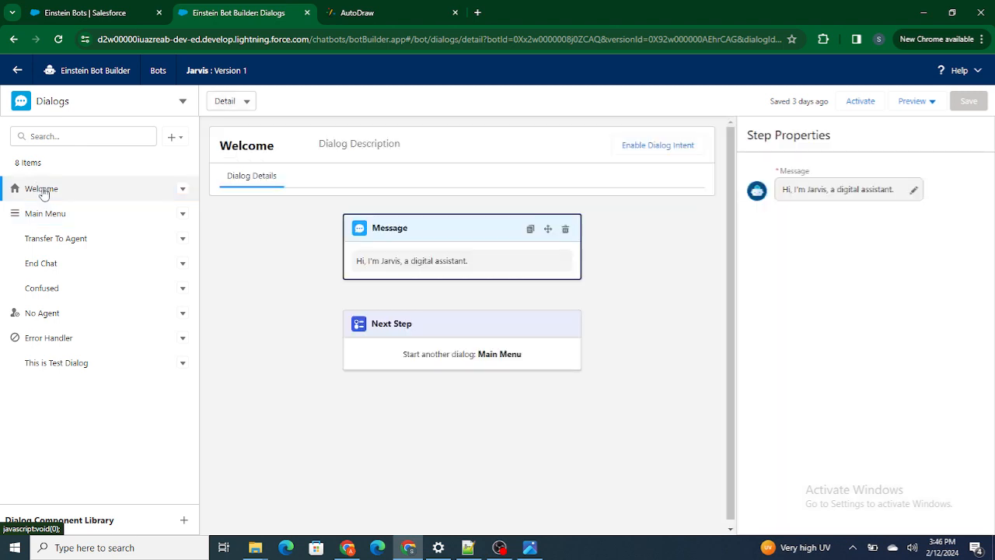
Set the Welcome dialog's next step to start This is Test Dialog and save the bot
{"action": "left_click", "coordinate": [473, 354]}
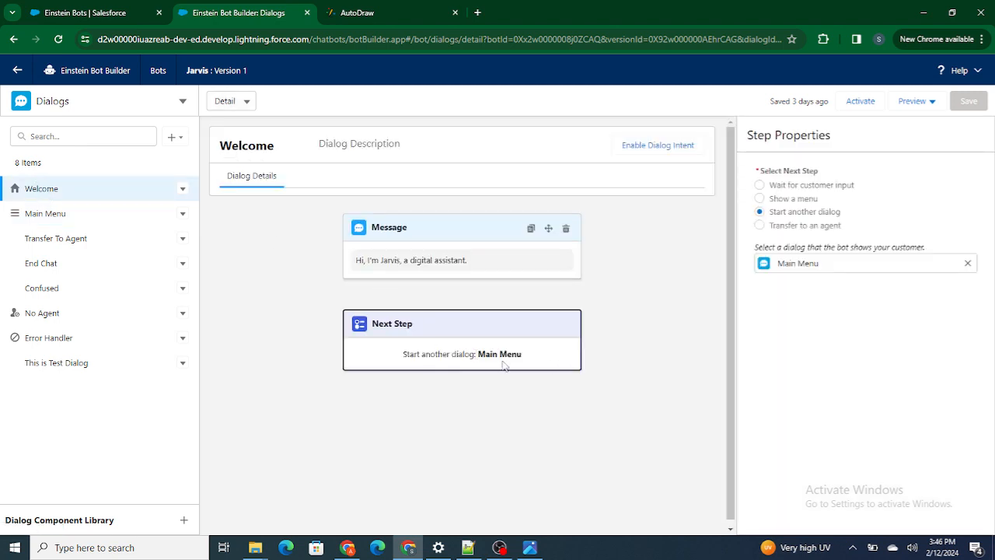
{"action": "left_click", "coordinate": [968, 264]}
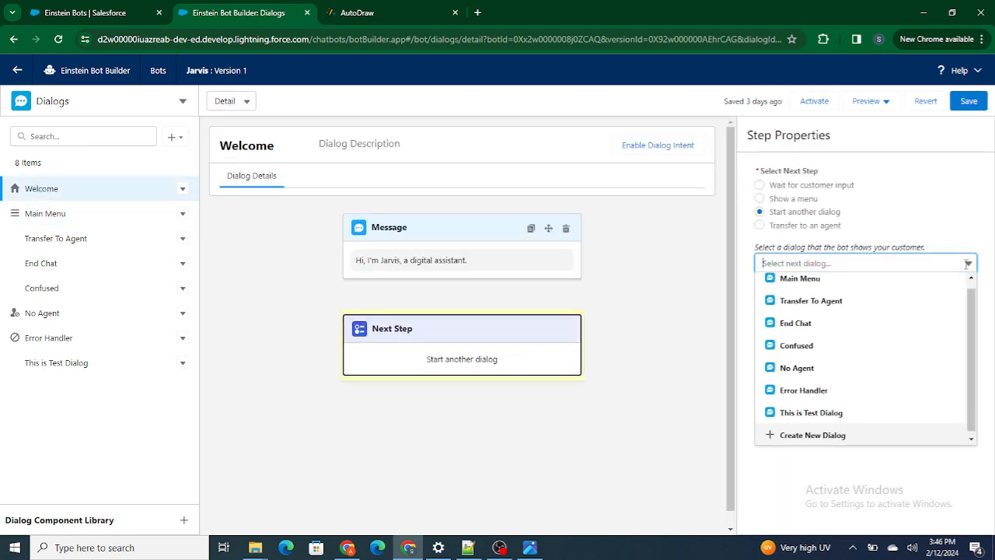
{"action": "left_click", "coordinate": [806, 412]}
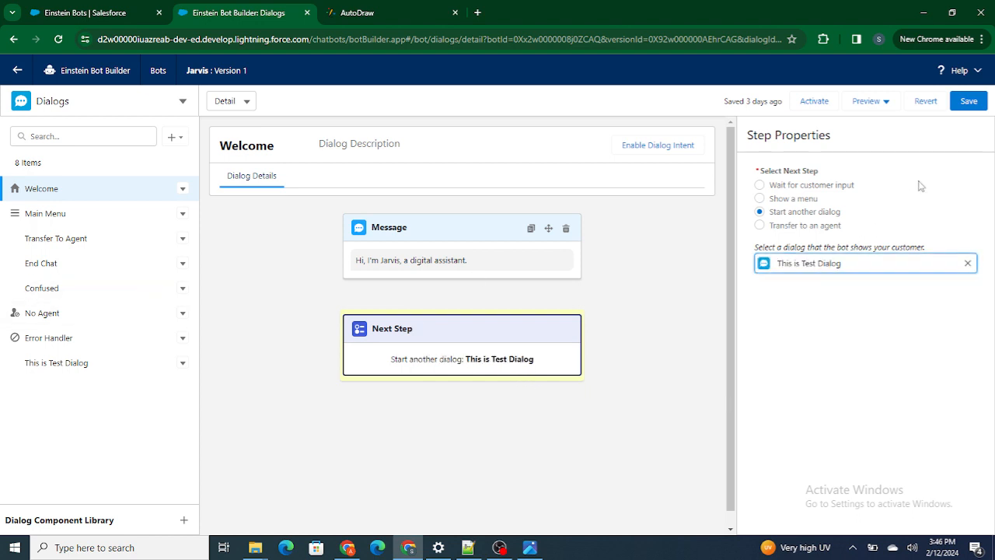
{"action": "left_click", "coordinate": [981, 109]}
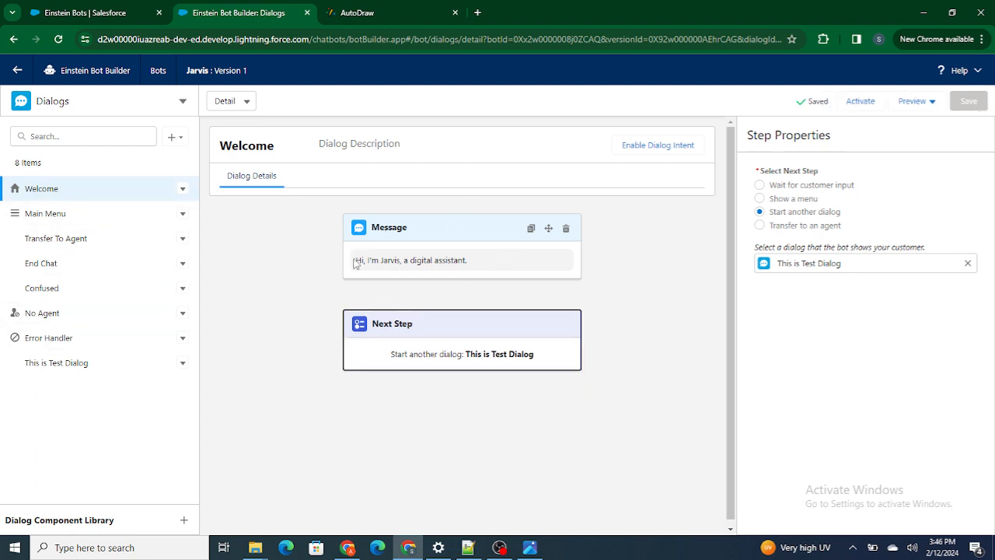
Add a Message component to This is Test Dialog with the text "This is Newly Created Dialog Message"
{"action": "left_click_drag", "start_coordinate": [356, 261], "coordinate": [468, 265]}
{"action": "left_click", "coordinate": [52, 371]}
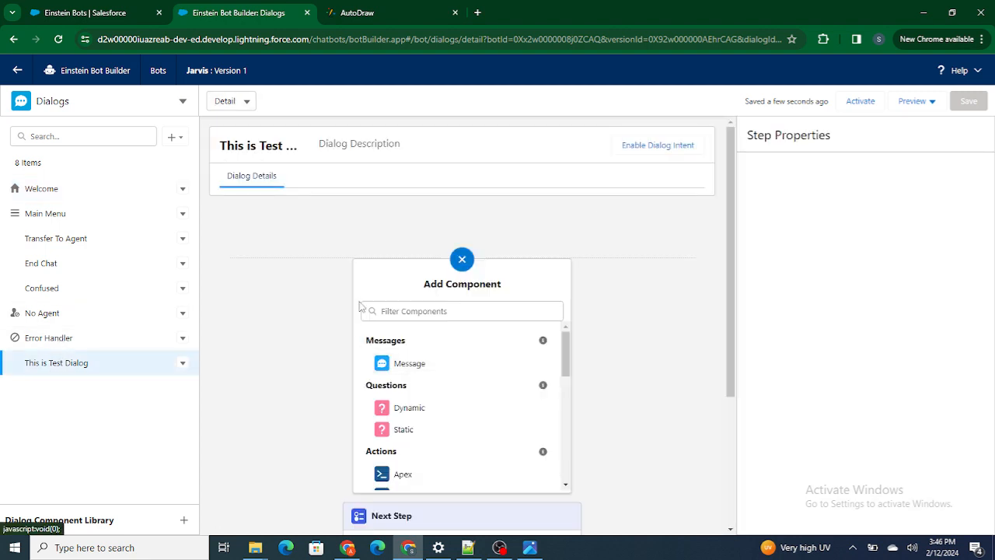
{"action": "left_click", "coordinate": [394, 372]}
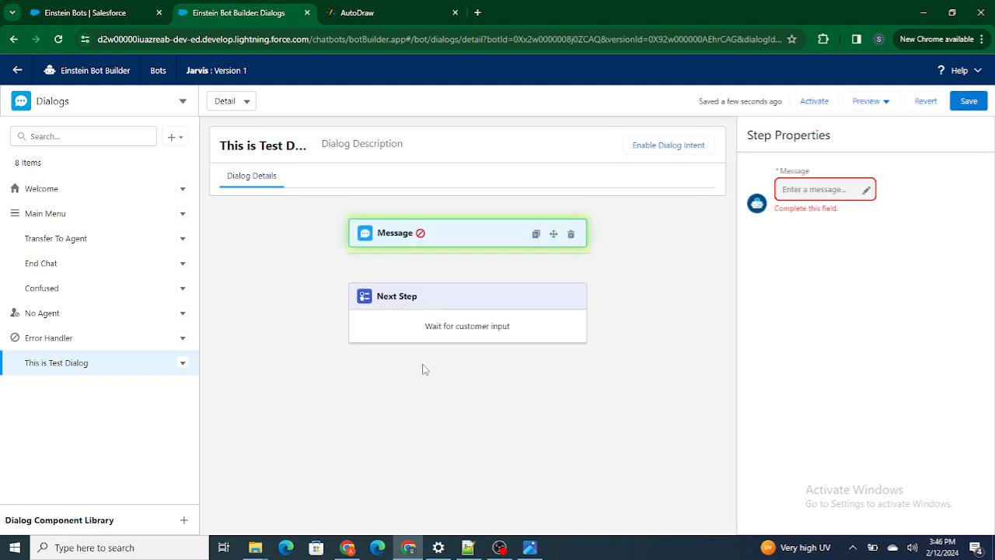
{"action": "left_click", "coordinate": [855, 190]}
{"action": "type", "text": "This is "}
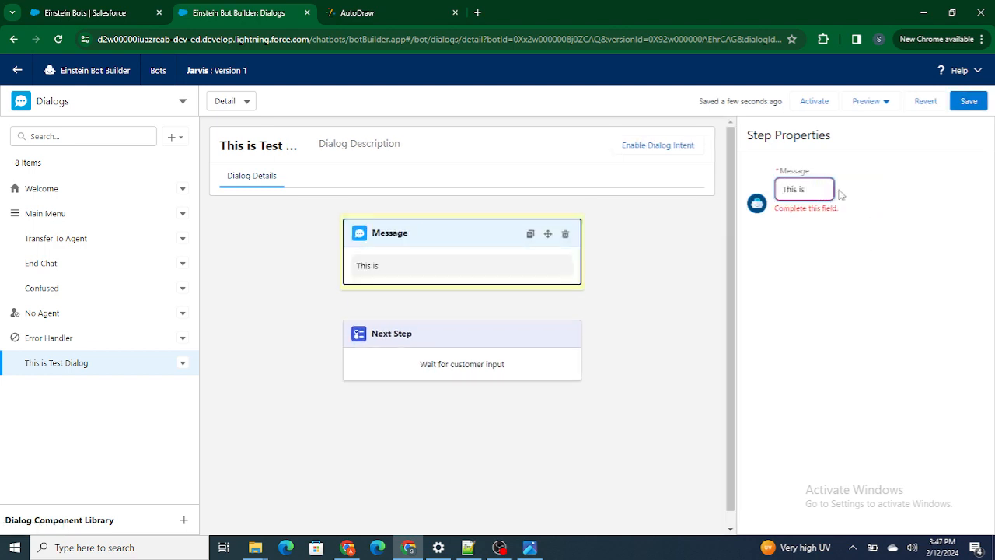
{"action": "type", "text": "Newly Created"}
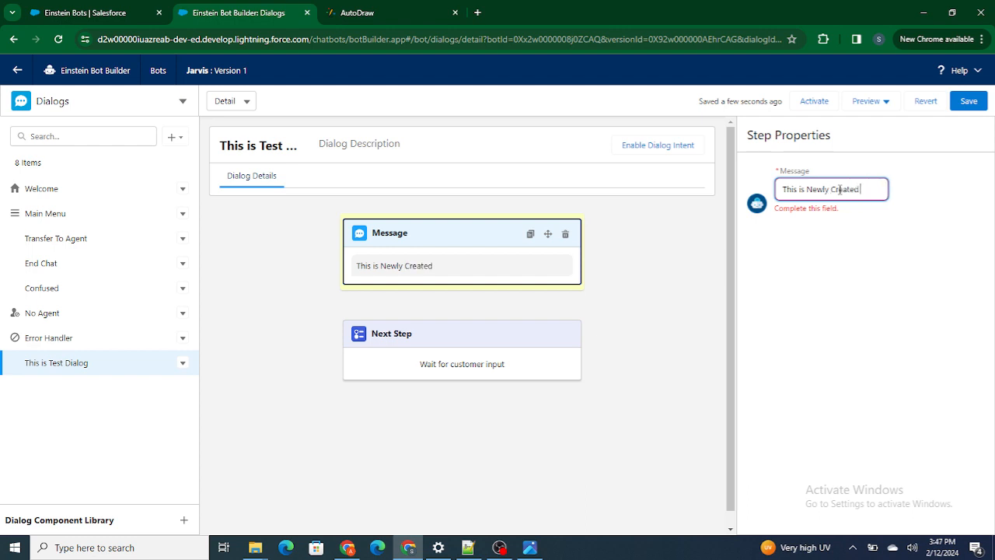
{"action": "type", "text": " Dialog Mess"}
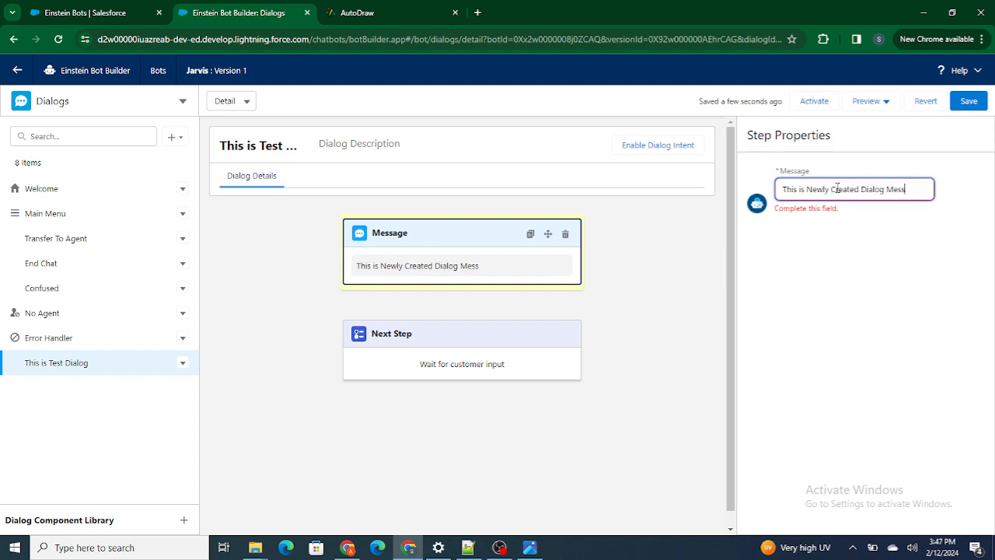
{"action": "type", "text": "age"}
{"action": "left_click", "coordinate": [886, 217]}
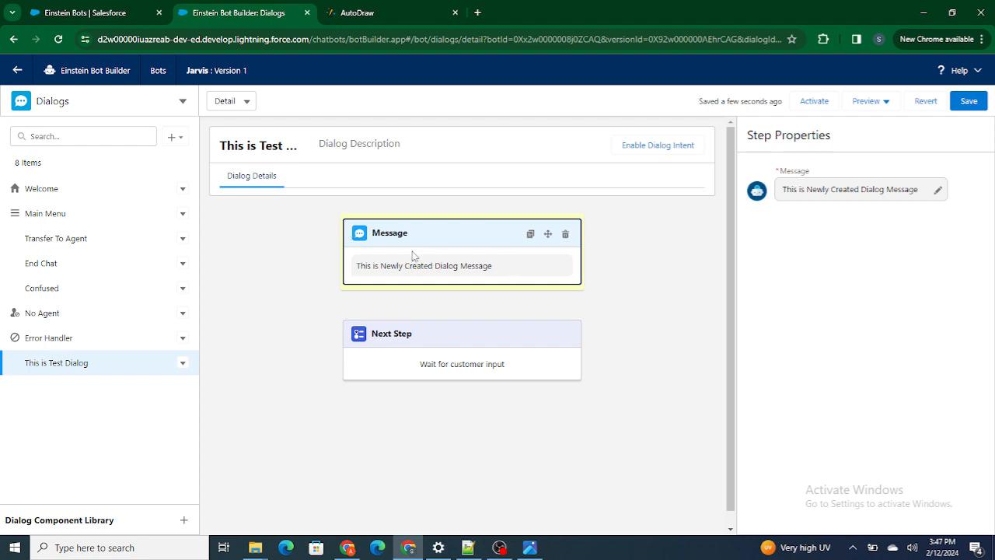
Set the test dialog's next step to start a newly created dialog named "Message 1", and save the changes
{"action": "left_click", "coordinate": [415, 367]}
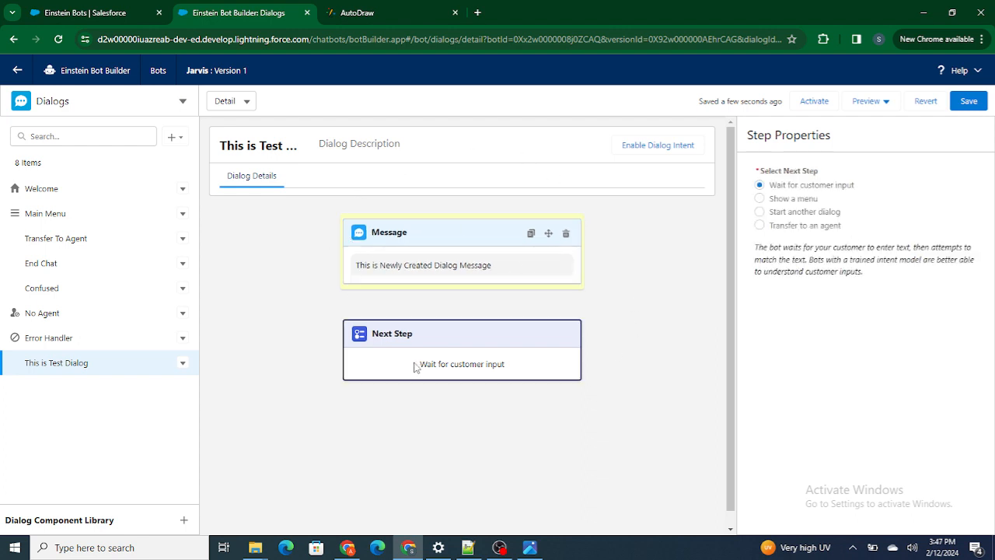
{"action": "left_click", "coordinate": [834, 212]}
{"action": "left_click", "coordinate": [851, 262]}
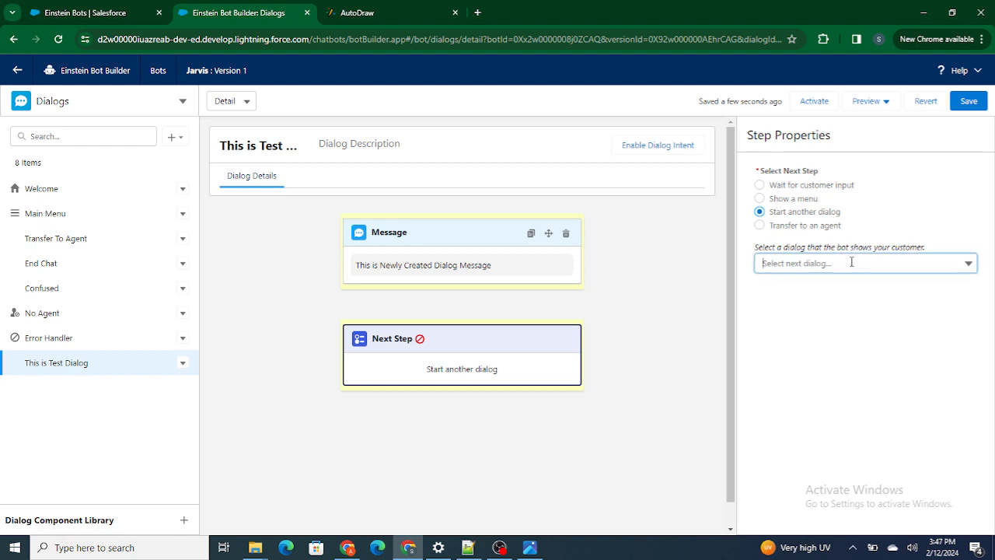
{"action": "left_click", "coordinate": [822, 437]}
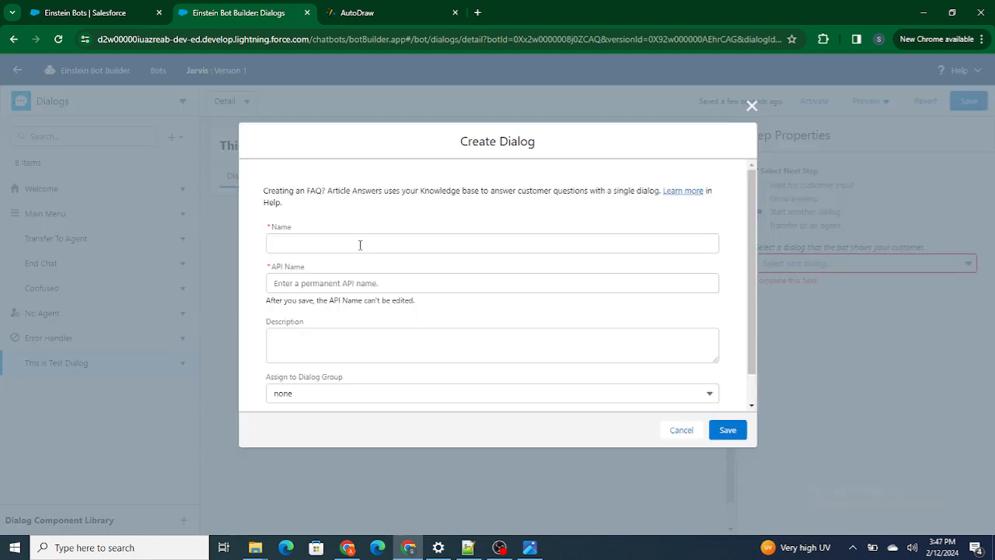
{"action": "left_click", "coordinate": [309, 244]}
{"action": "type", "text": "Message"}
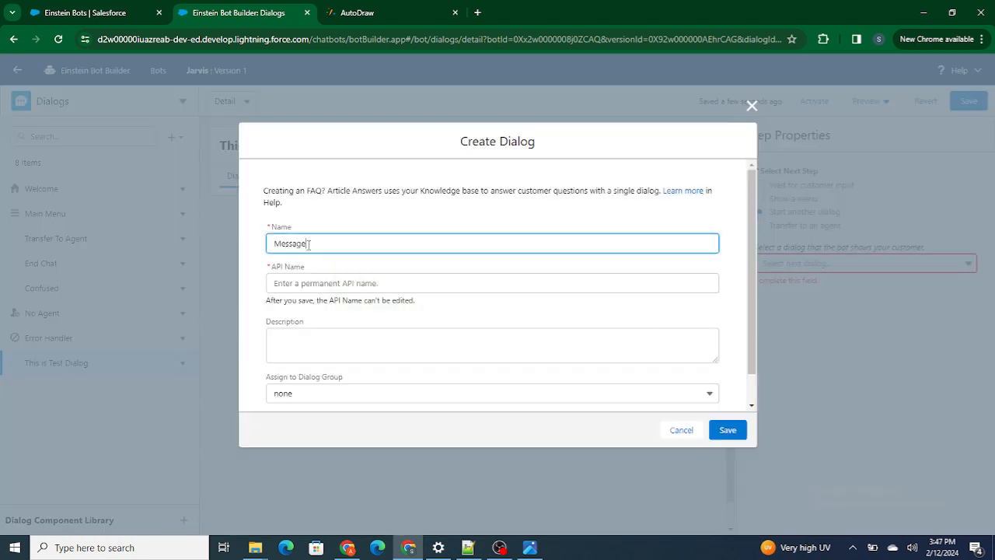
{"action": "type", "text": " 1"}
{"action": "left_click", "coordinate": [355, 365]}
{"action": "scroll", "coordinate": [355, 366], "scroll_direction": "down", "scroll_amount": 1}
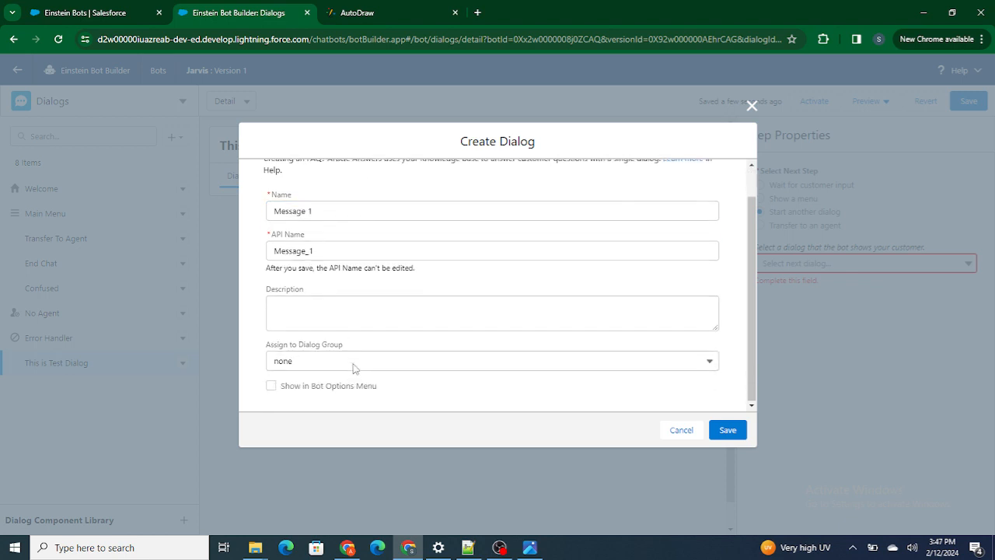
{"action": "left_click", "coordinate": [723, 429]}
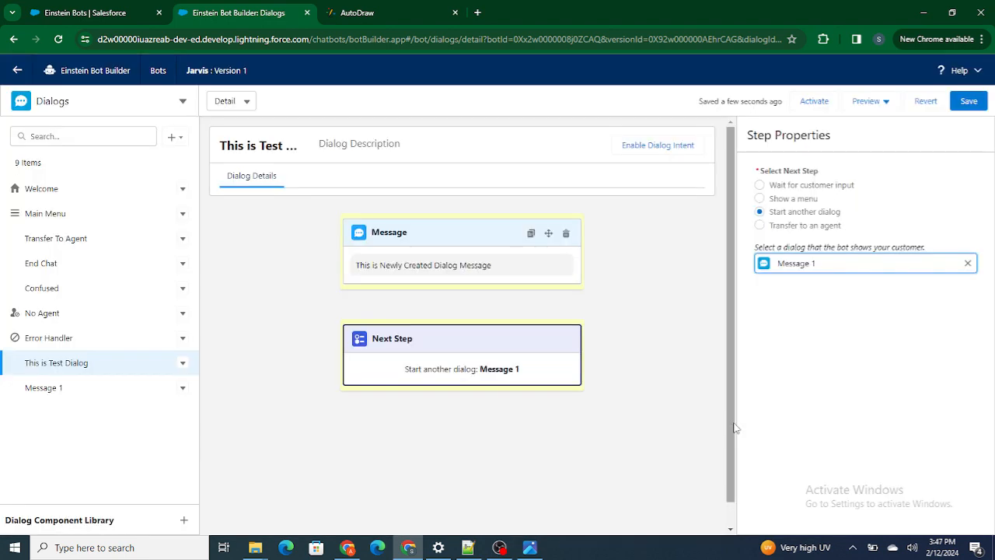
{"action": "left_click", "coordinate": [24, 387]}
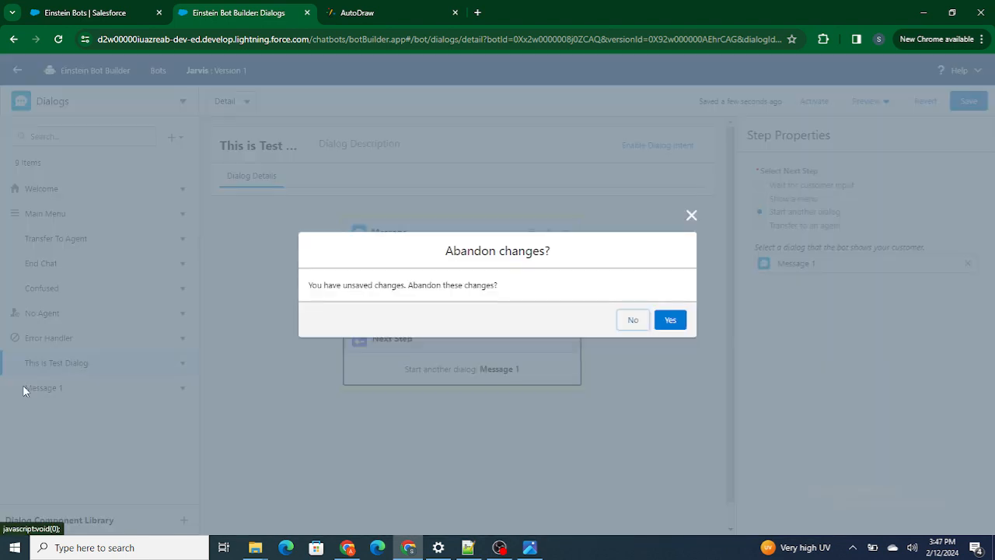
{"action": "left_click", "coordinate": [644, 327]}
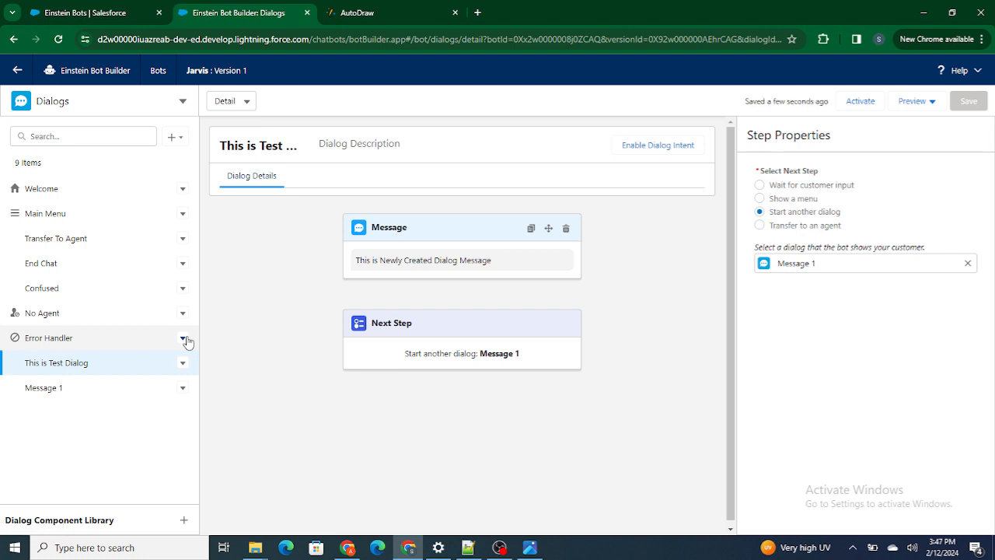
Add a Message component reading "Message 1" to the Message 1 dialog and save the bot
{"action": "left_click", "coordinate": [44, 388]}
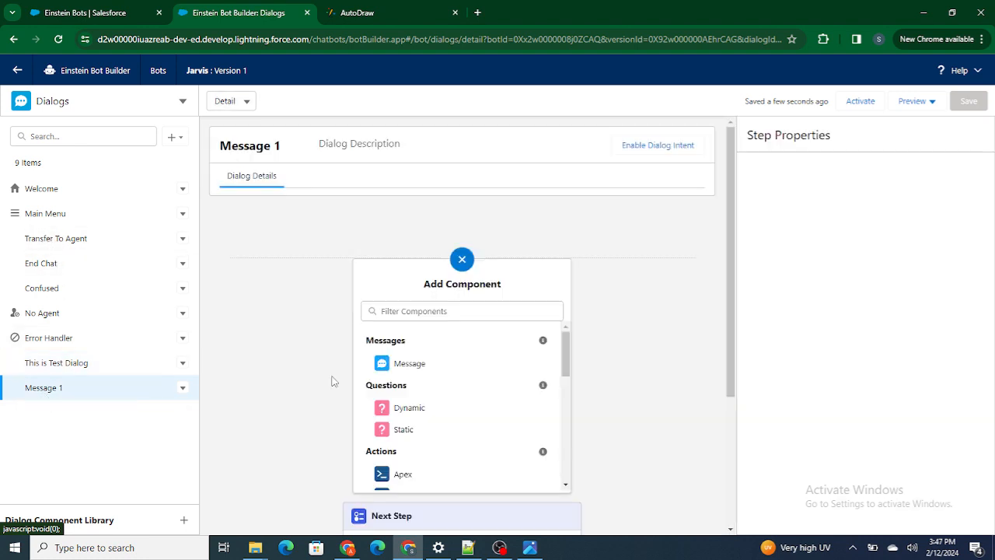
{"action": "left_click", "coordinate": [433, 363]}
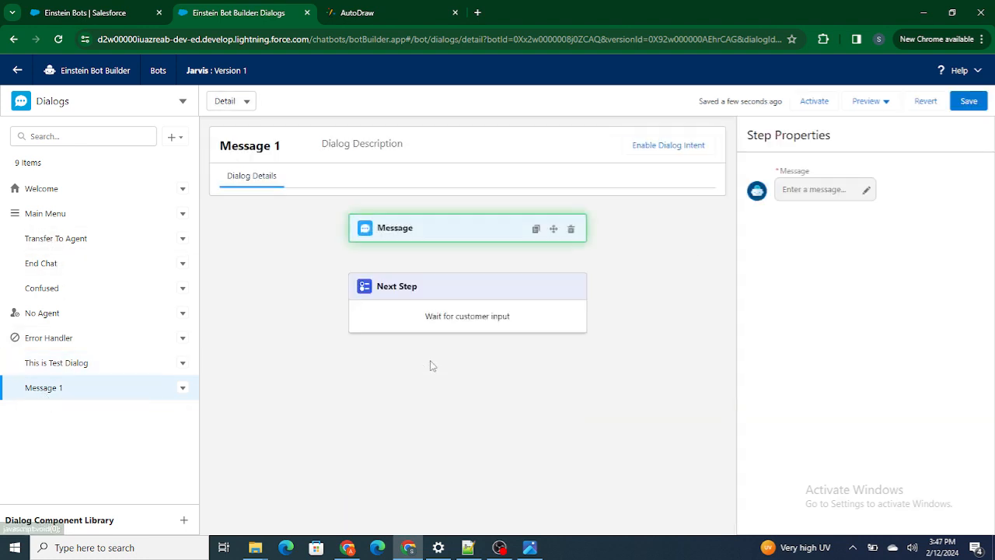
{"action": "left_click", "coordinate": [835, 184]}
{"action": "type", "text": "Message"}
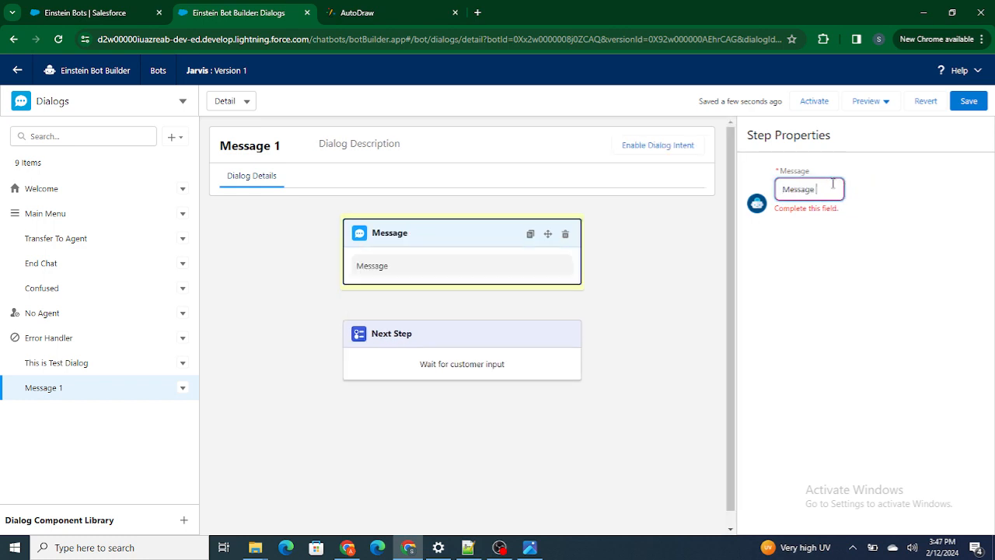
{"action": "type", "text": " 1"}
{"action": "left_click", "coordinate": [916, 201]}
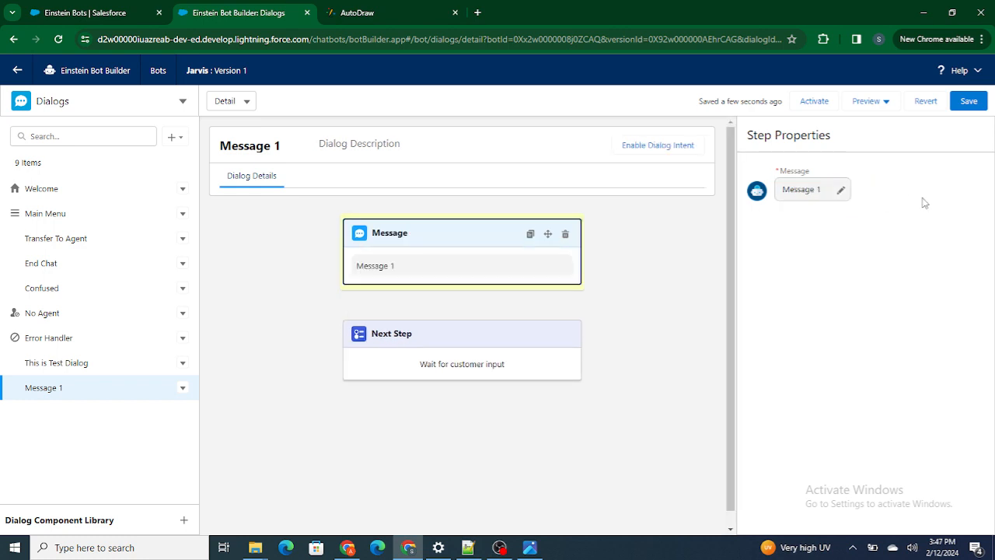
{"action": "left_click", "coordinate": [970, 102]}
Try Show a menu as the Message 1 dialog's next step, restore Wait for customer input, and save
{"action": "left_click", "coordinate": [460, 348]}
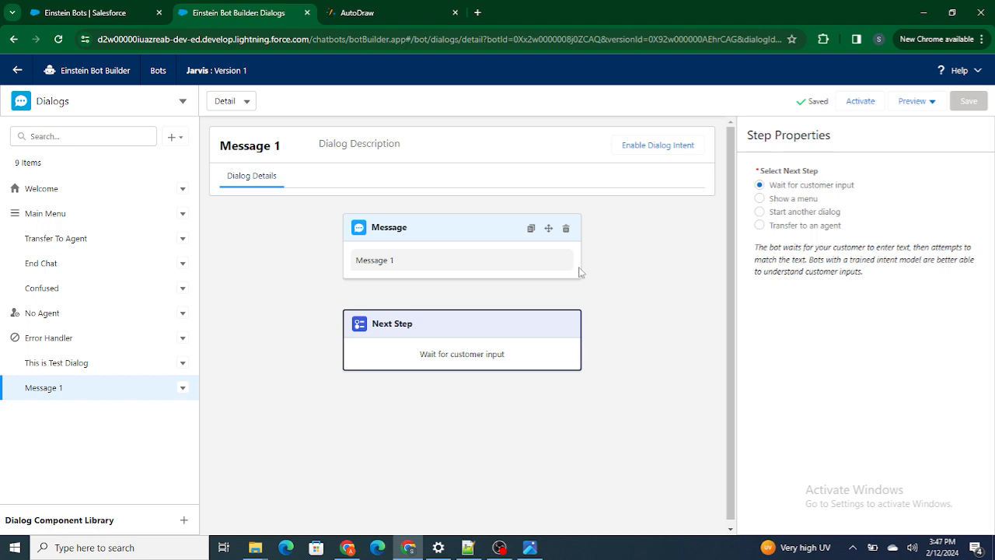
{"action": "left_click", "coordinate": [807, 200]}
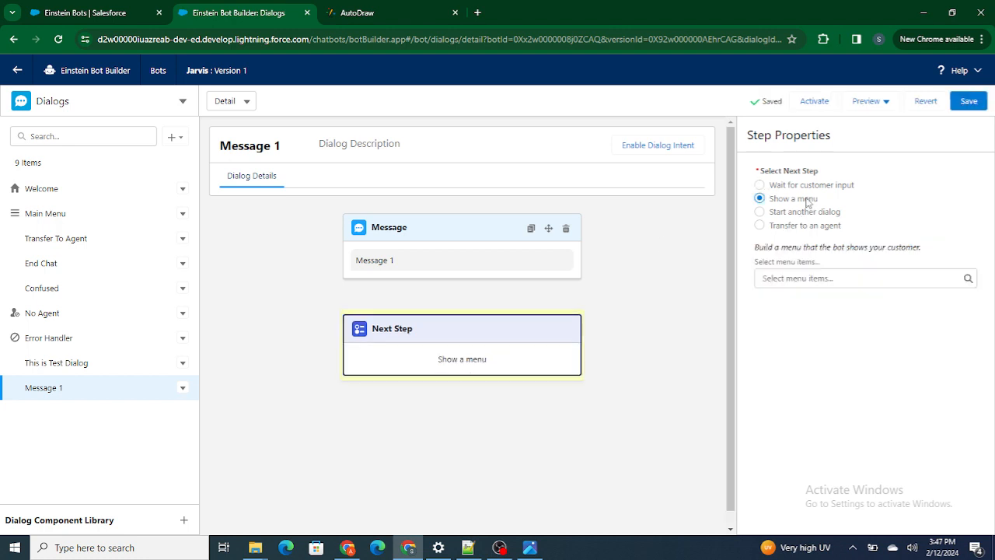
{"action": "left_click", "coordinate": [807, 187]}
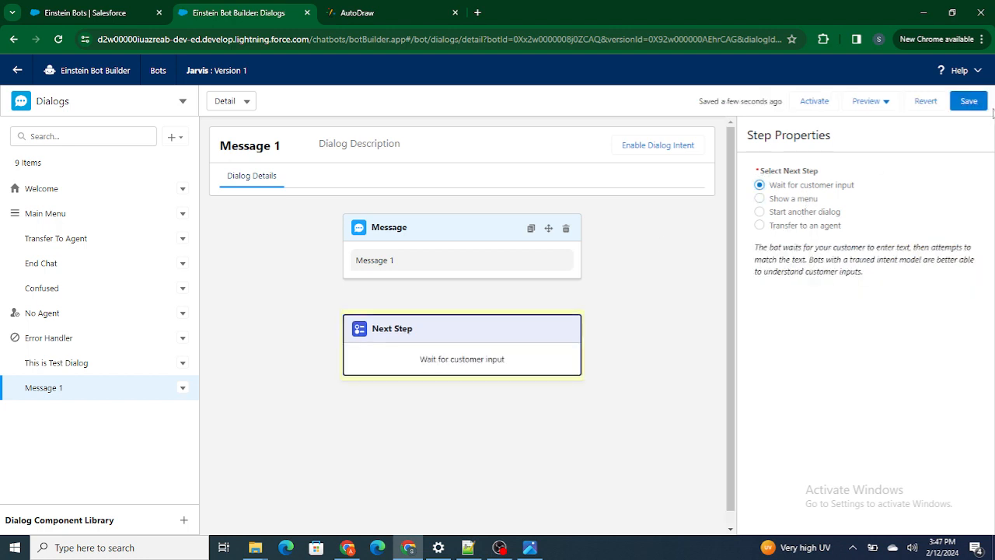
{"action": "left_click", "coordinate": [970, 101]}
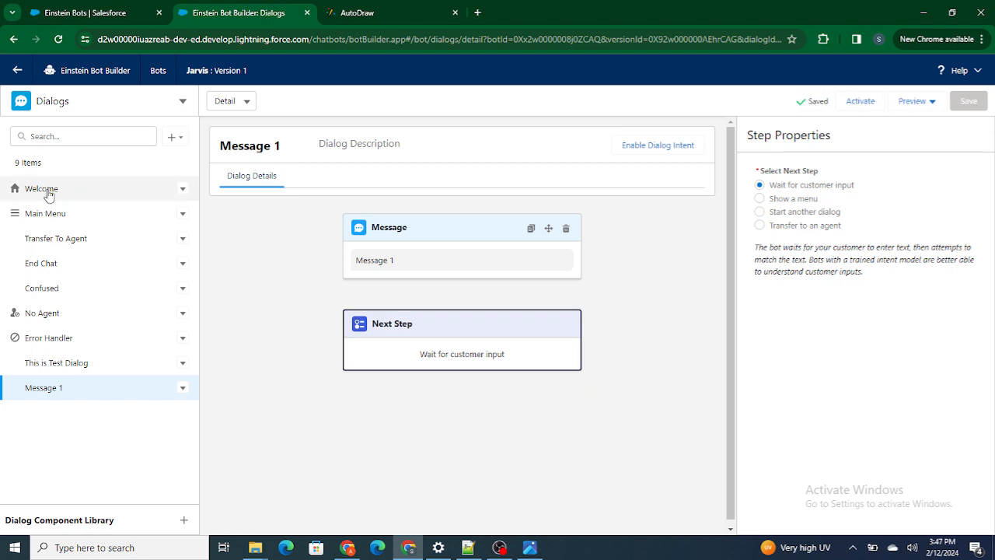
Trace the conversation flow by examining the messages and next steps of the Welcome, This is Test Dialog and Message 1 dialogs
{"action": "left_click", "coordinate": [48, 194]}
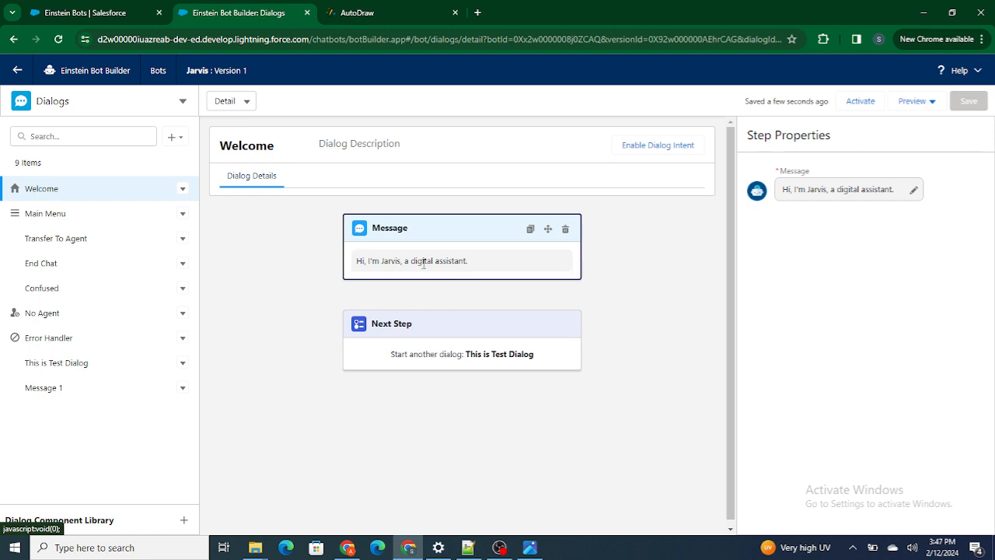
{"action": "left_click", "coordinate": [481, 355]}
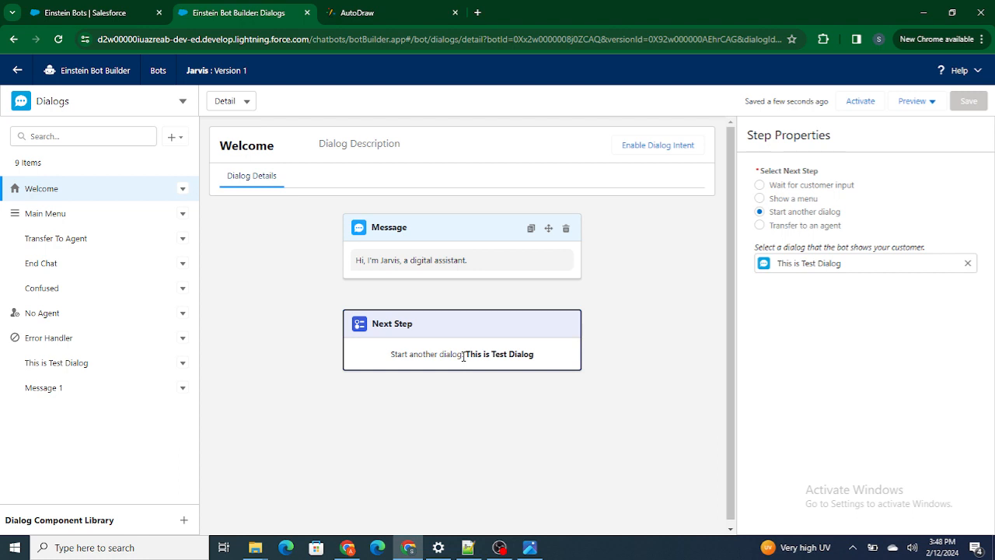
{"action": "left_click_drag", "start_coordinate": [465, 355], "coordinate": [560, 354]}
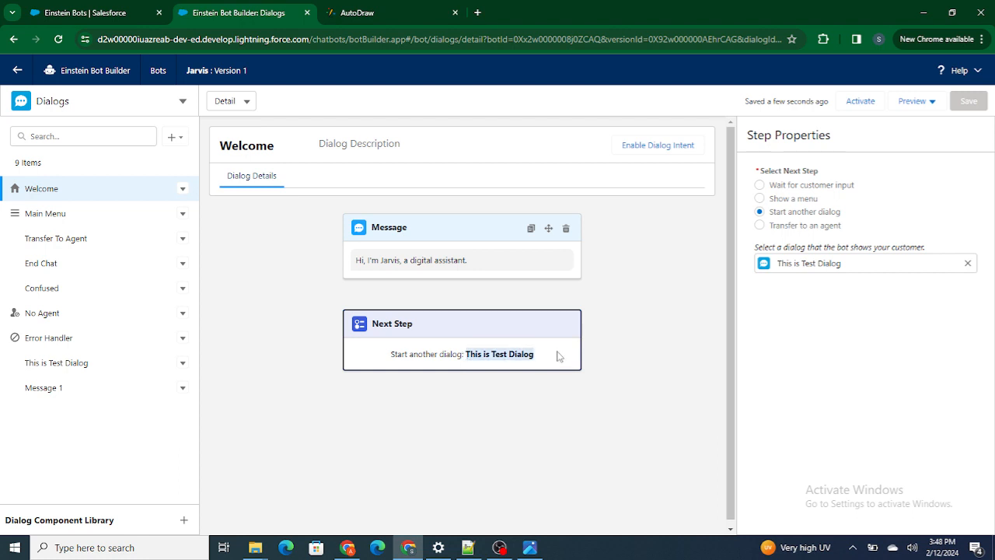
{"action": "left_click", "coordinate": [78, 363]}
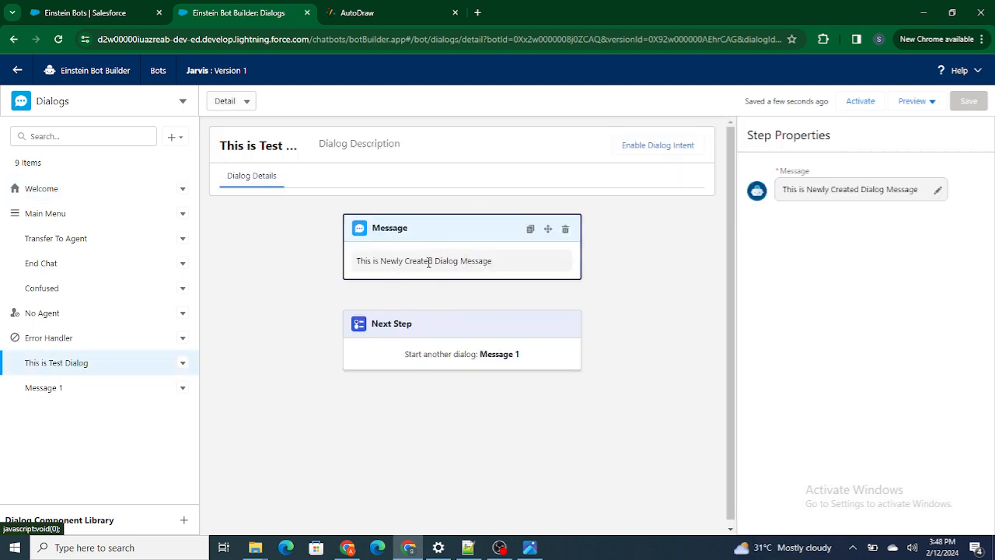
{"action": "left_click", "coordinate": [500, 349]}
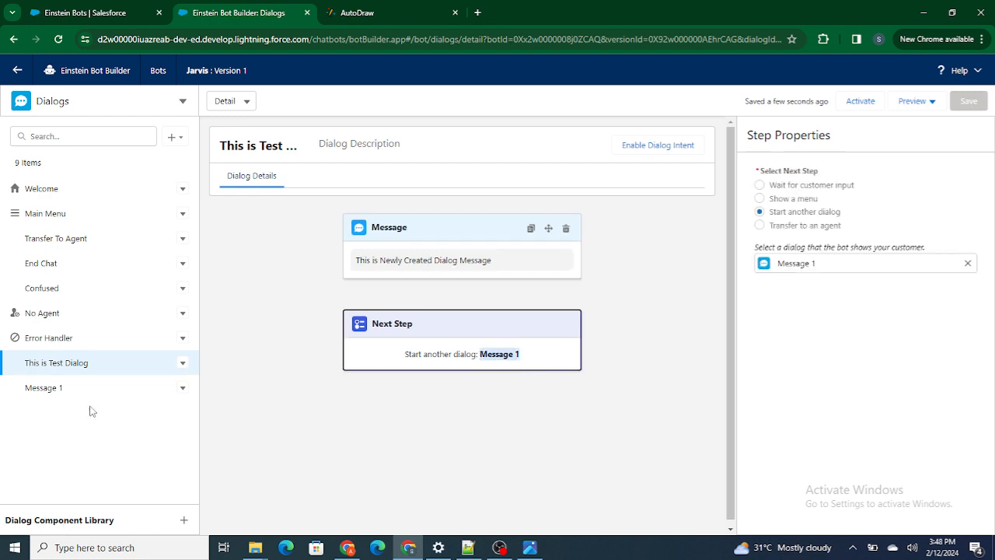
{"action": "left_click", "coordinate": [44, 391]}
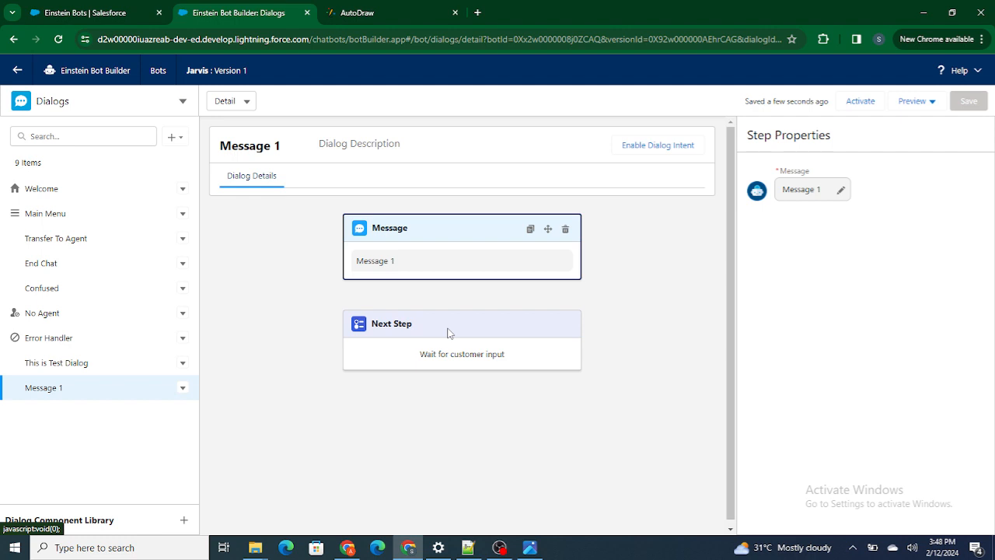
{"action": "left_click", "coordinate": [41, 190]}
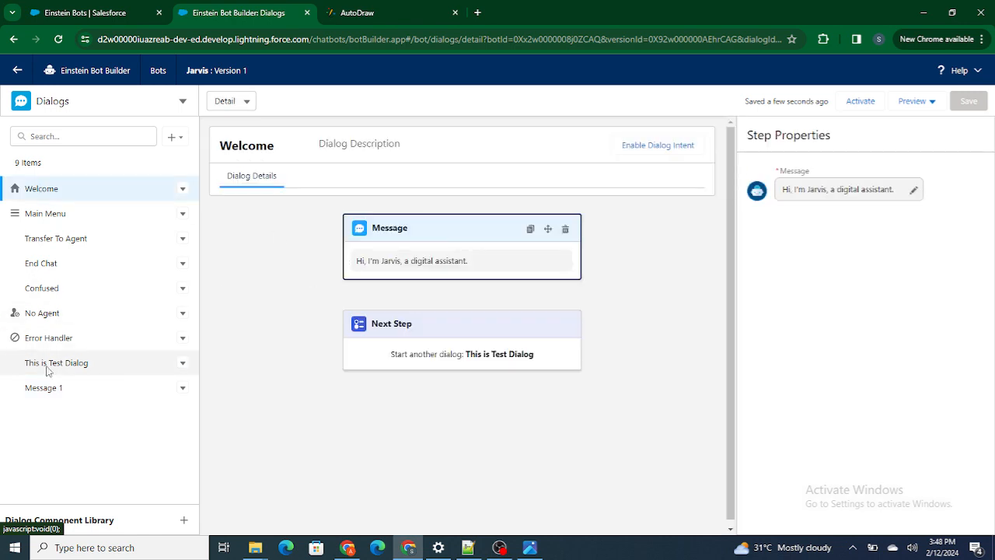
{"action": "left_click", "coordinate": [47, 363]}
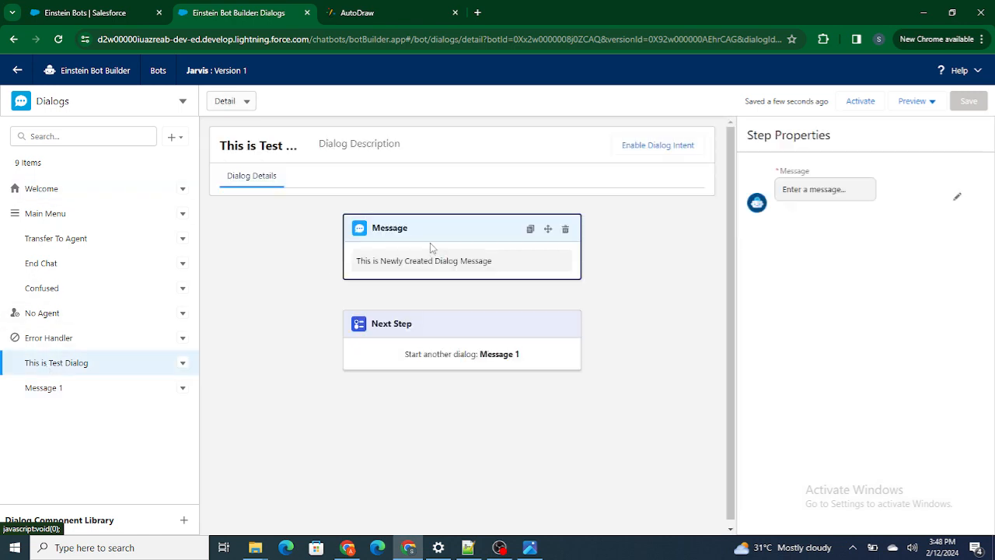
{"action": "left_click", "coordinate": [65, 390]}
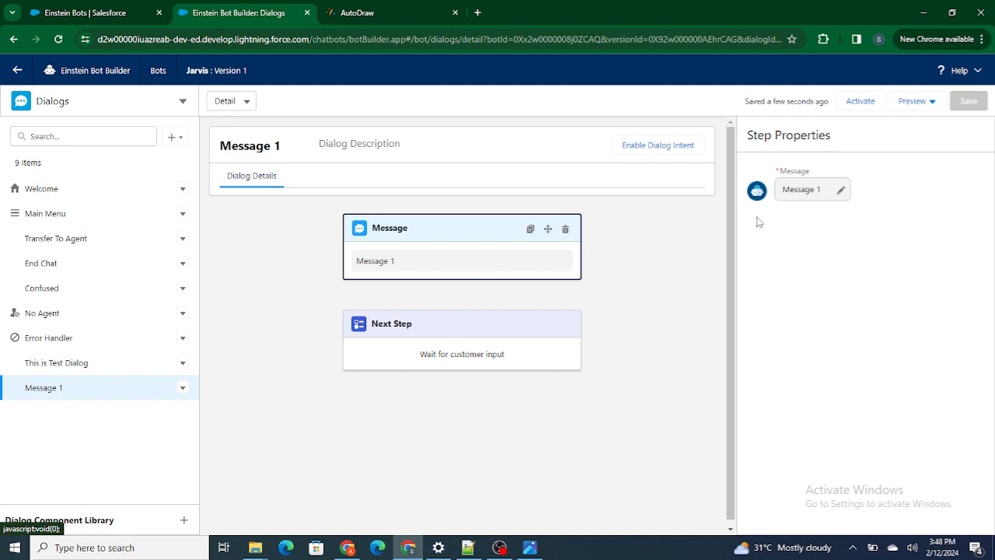
Start a text preview of the bot, send "Hi", and examine the replies from the linked dialogs
{"action": "left_click", "coordinate": [914, 103]}
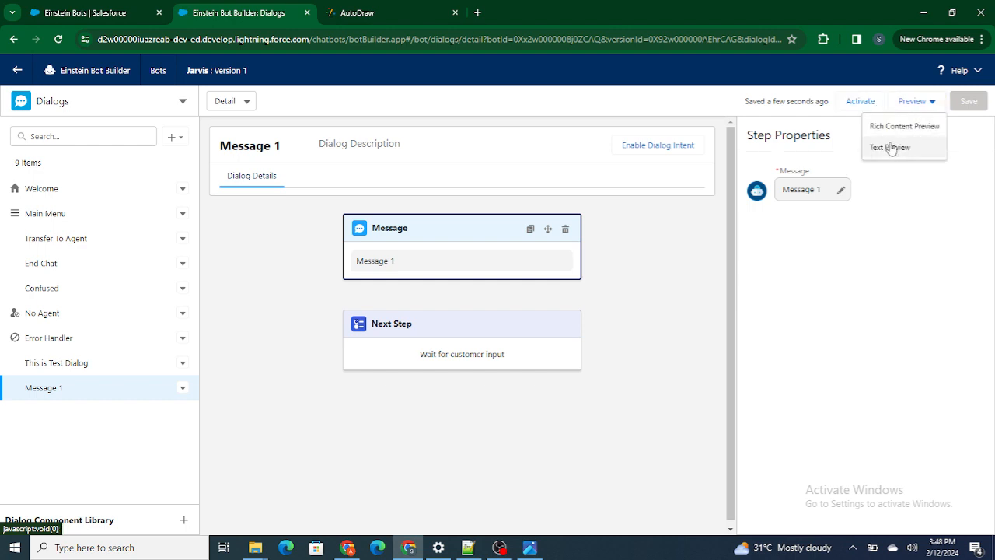
{"action": "left_click", "coordinate": [893, 147]}
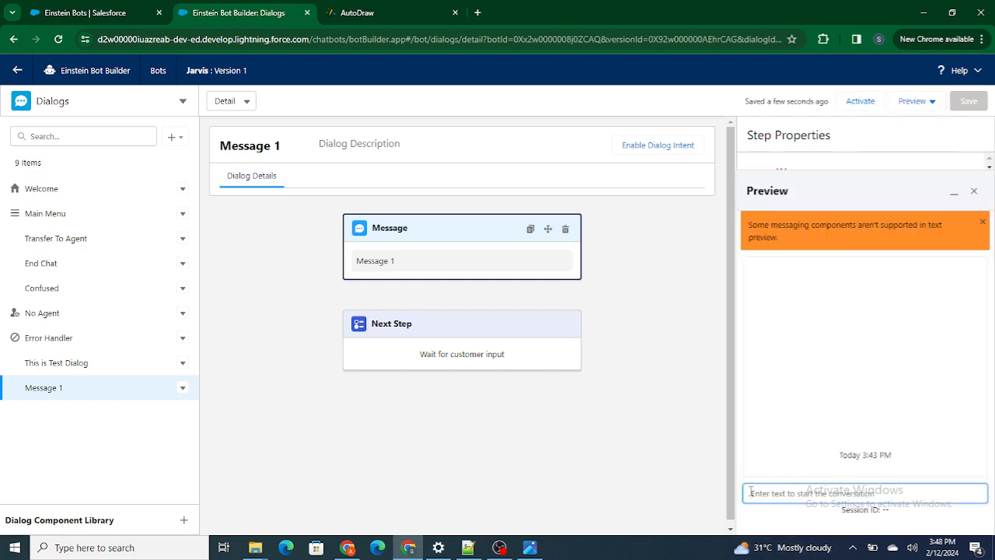
{"action": "type", "text": "Hi"}
{"action": "key", "text": "Return"}
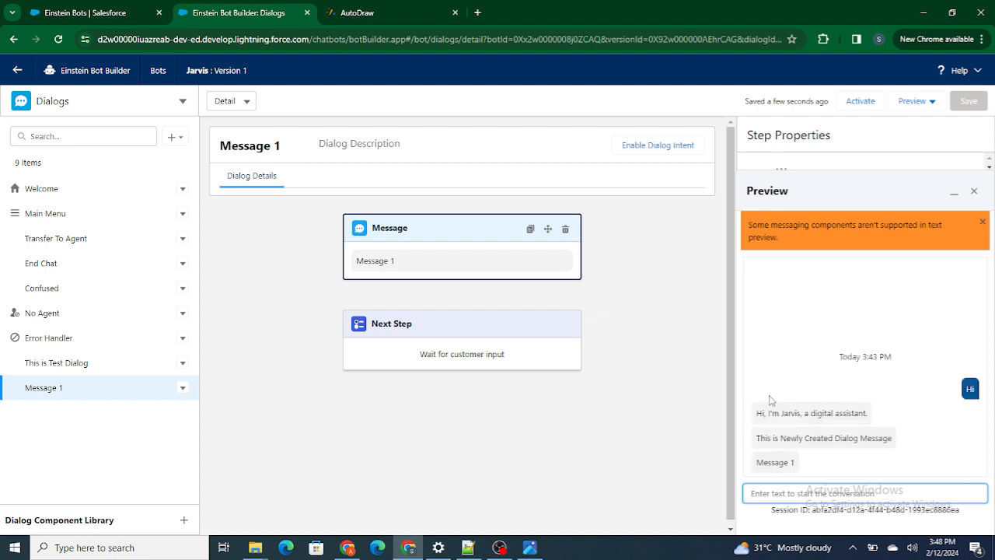
{"action": "left_click", "coordinate": [753, 442]}
{"action": "left_click_drag", "start_coordinate": [754, 442], "coordinate": [883, 451]}
{"action": "left_click", "coordinate": [757, 464]}
{"action": "left_click_drag", "start_coordinate": [758, 464], "coordinate": [800, 469]}
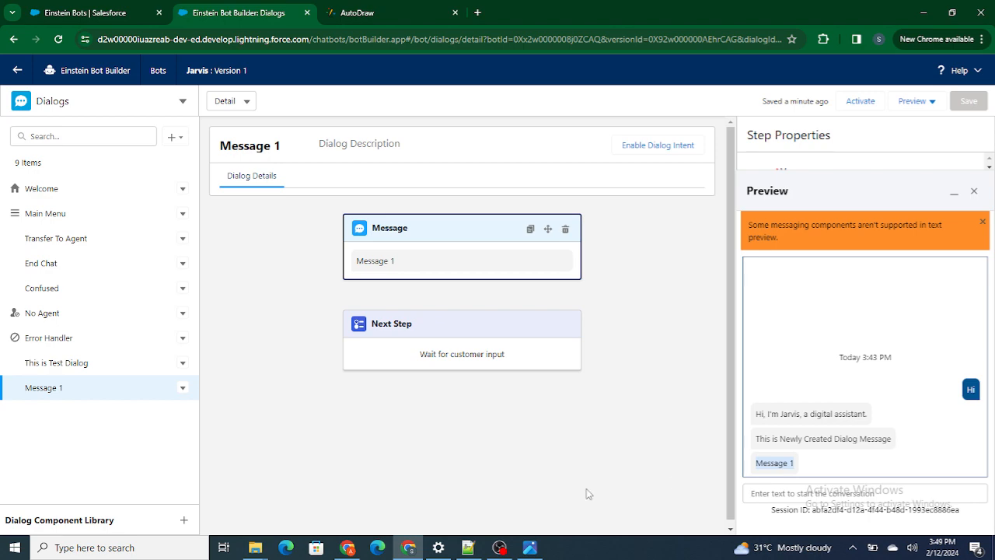
{"action": "left_click", "coordinate": [499, 547]}
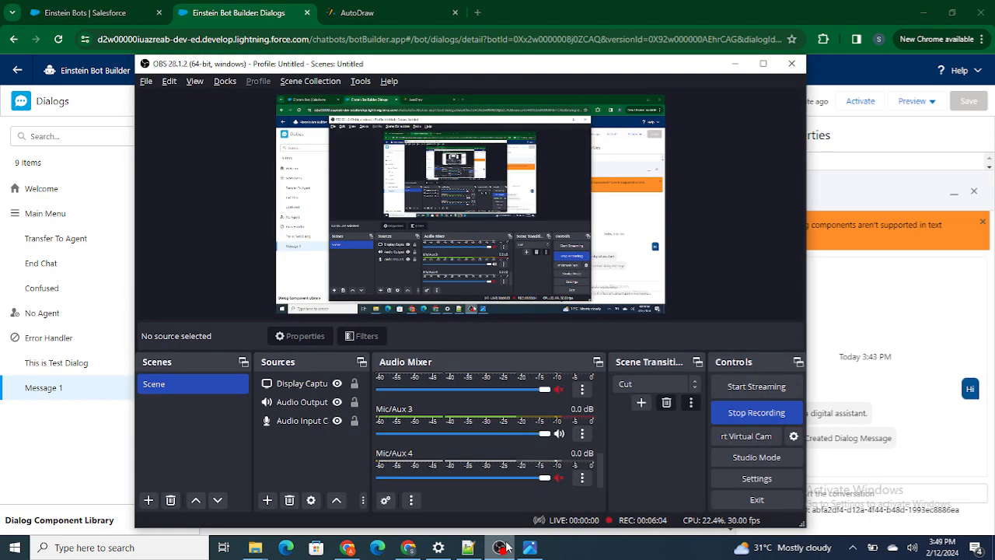